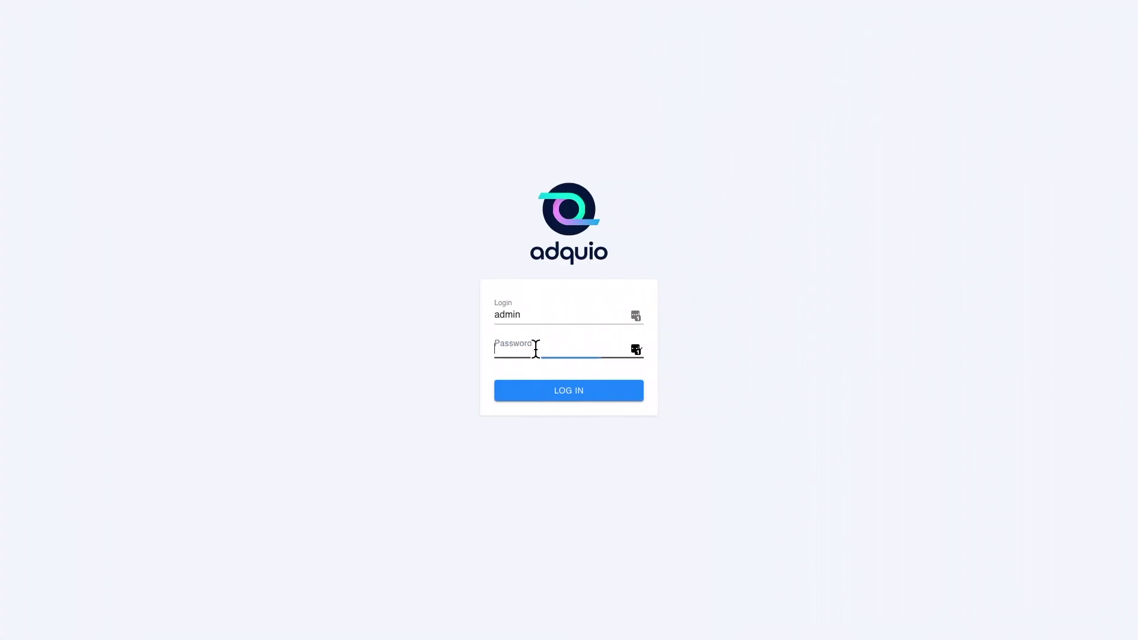
# Enter the admin account password and log in to Adquio.
pyautogui.click(535, 348)
pyautogui.write('adquio')
pyautogui.click(541, 394)
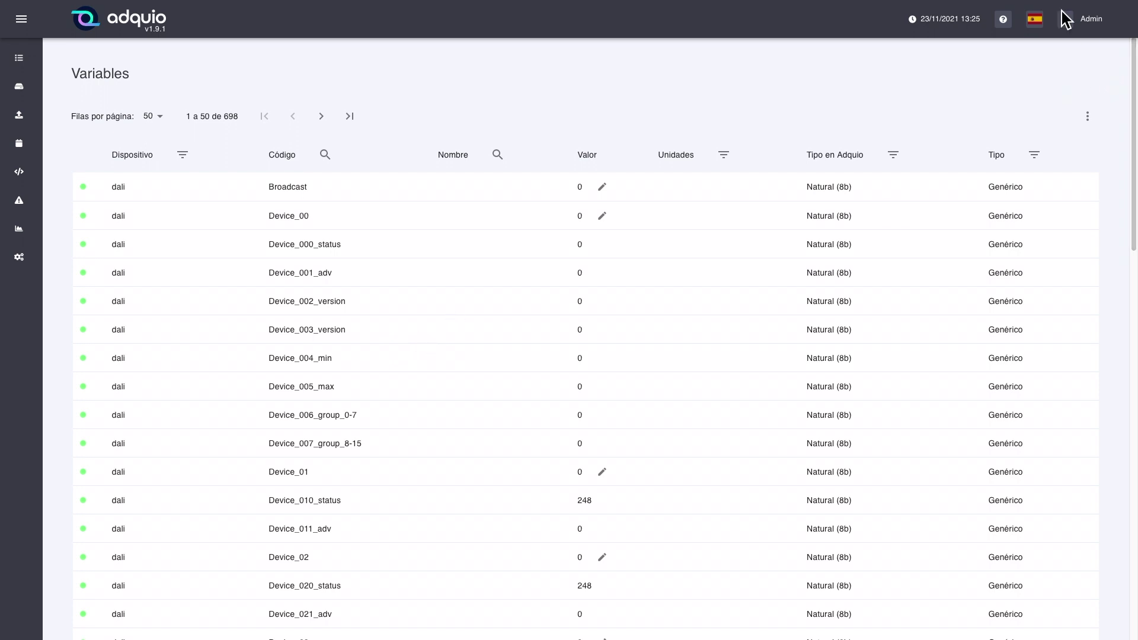
# Switch the interface language to English, check the Admin menu, and open the ? help options.
pyautogui.click(1040, 23)
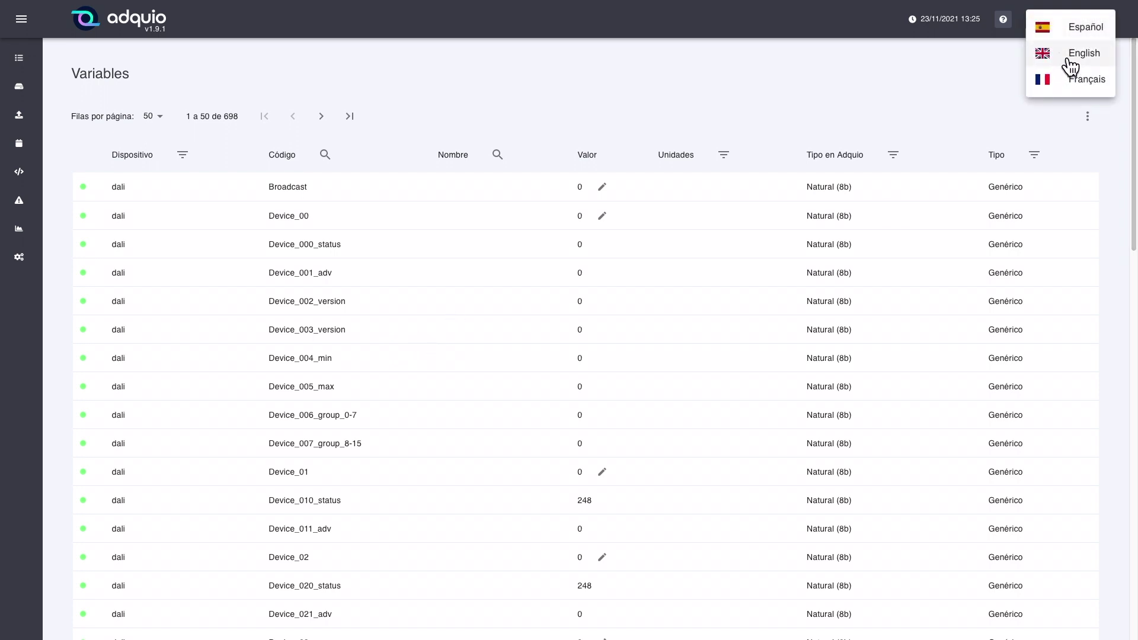
pyautogui.click(1064, 59)
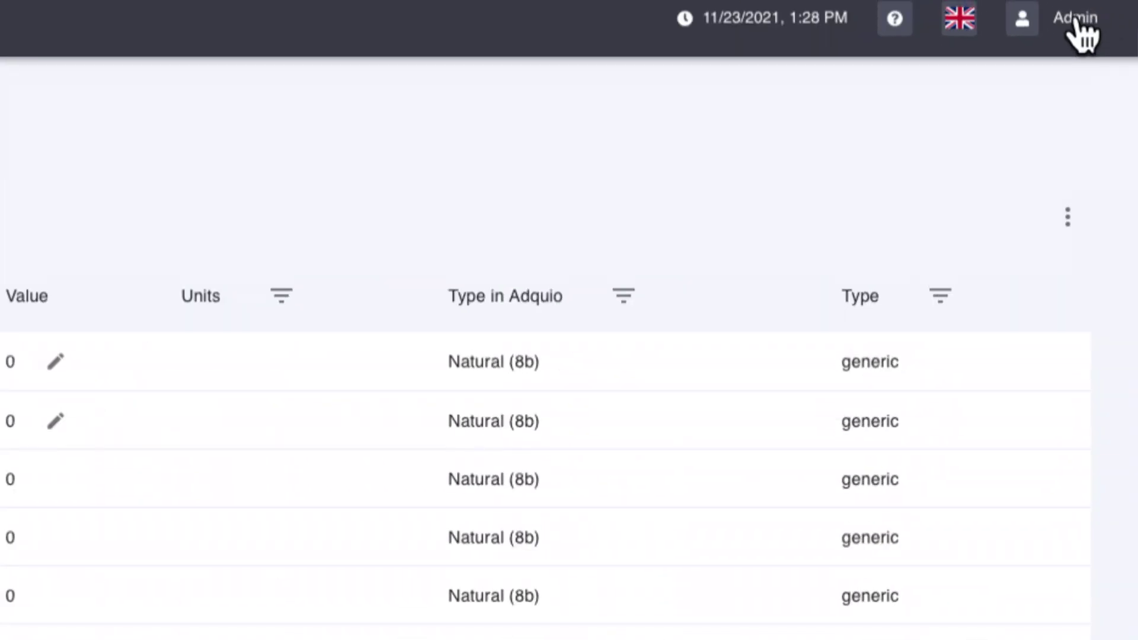
pyautogui.click(1074, 24)
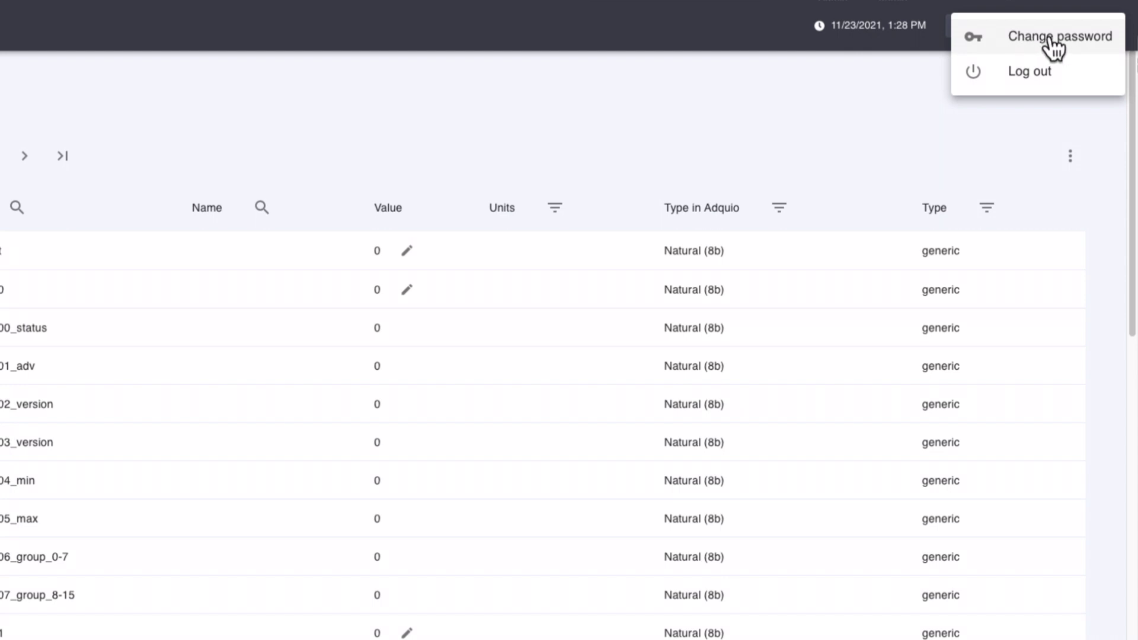
pyautogui.click(916, 95)
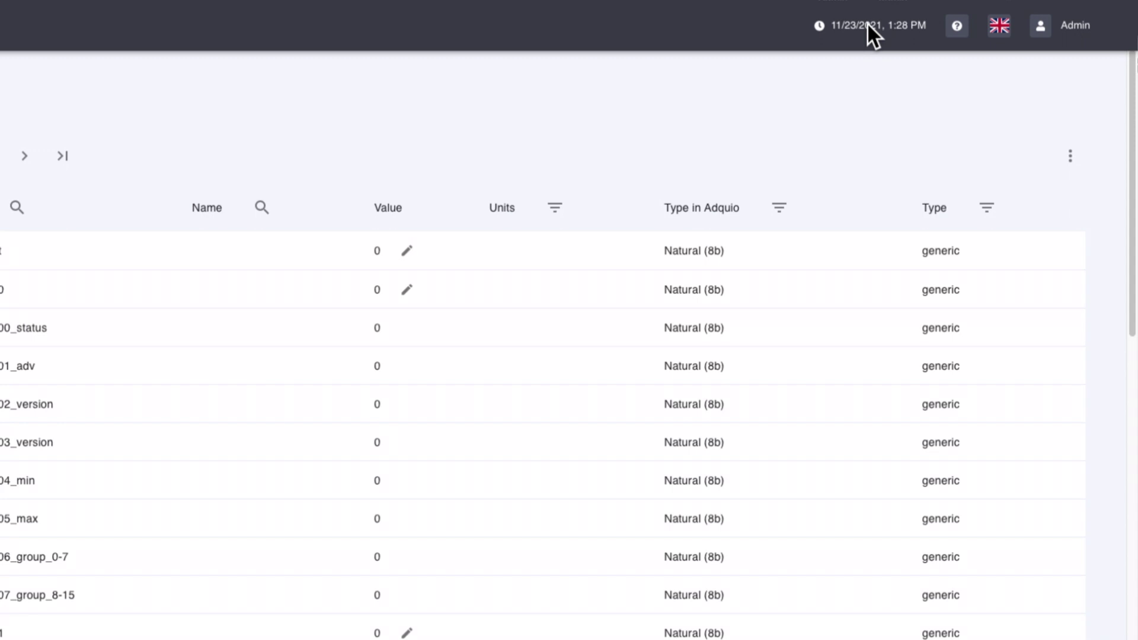
pyautogui.click(957, 26)
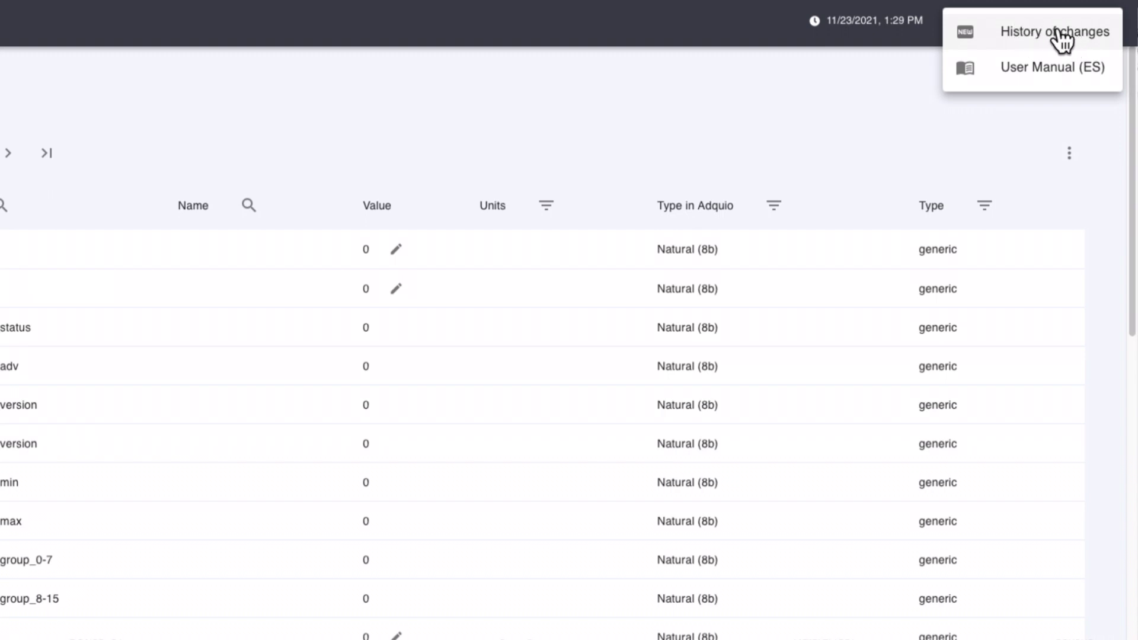
# Scroll through the history of changes, close it, then open the User Manual (ES).
pyautogui.click(1035, 42)
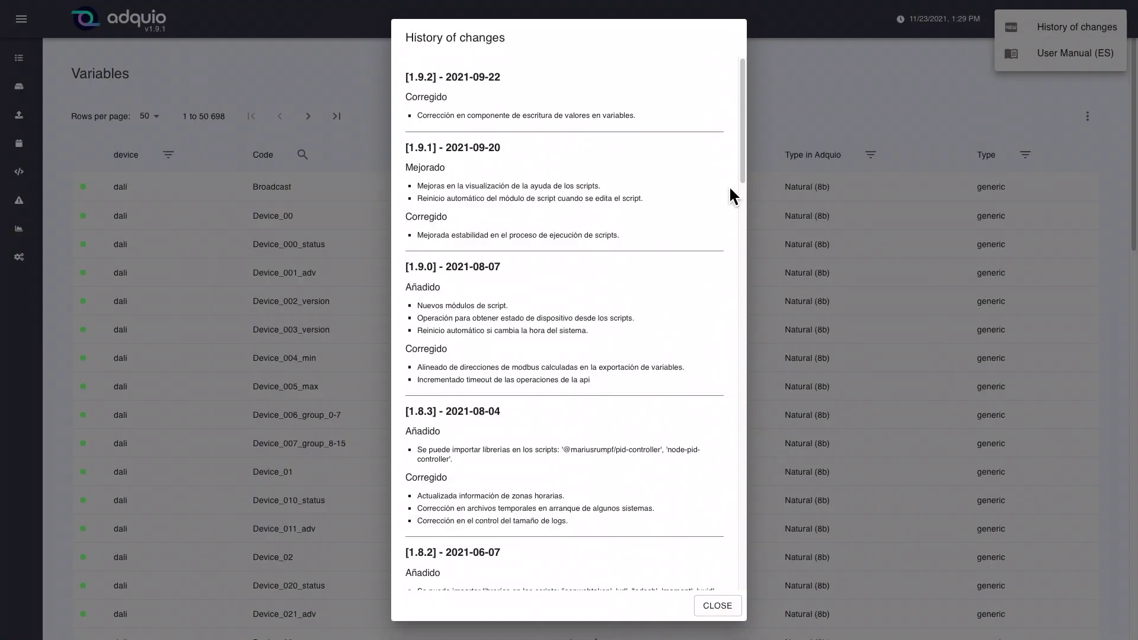
pyautogui.scroll(-10, 433, 305)
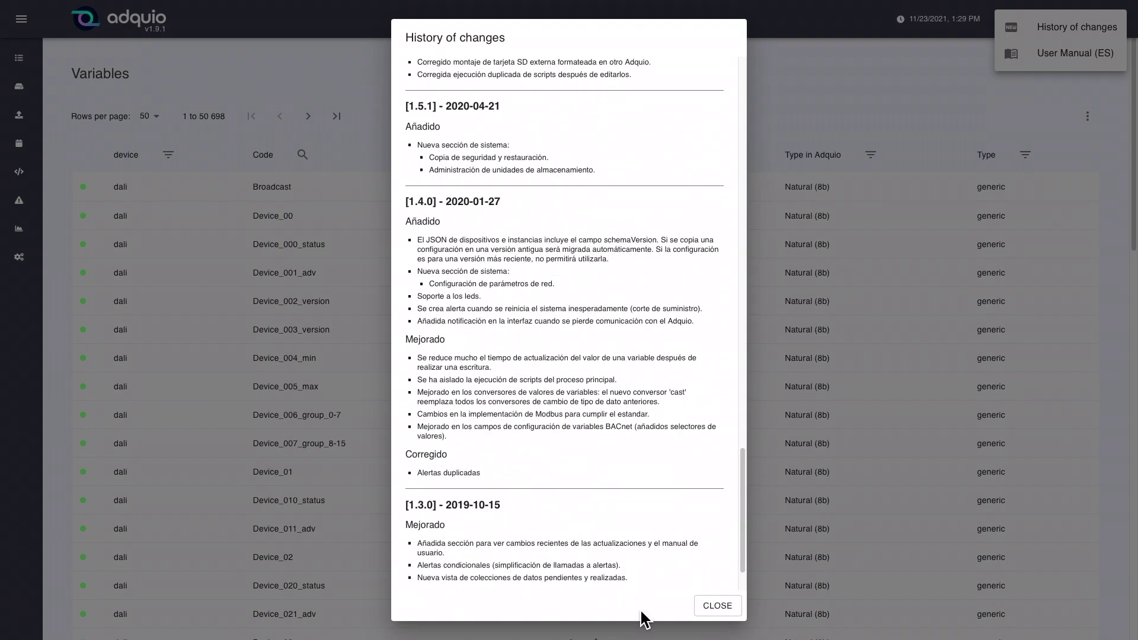
pyautogui.click(716, 605)
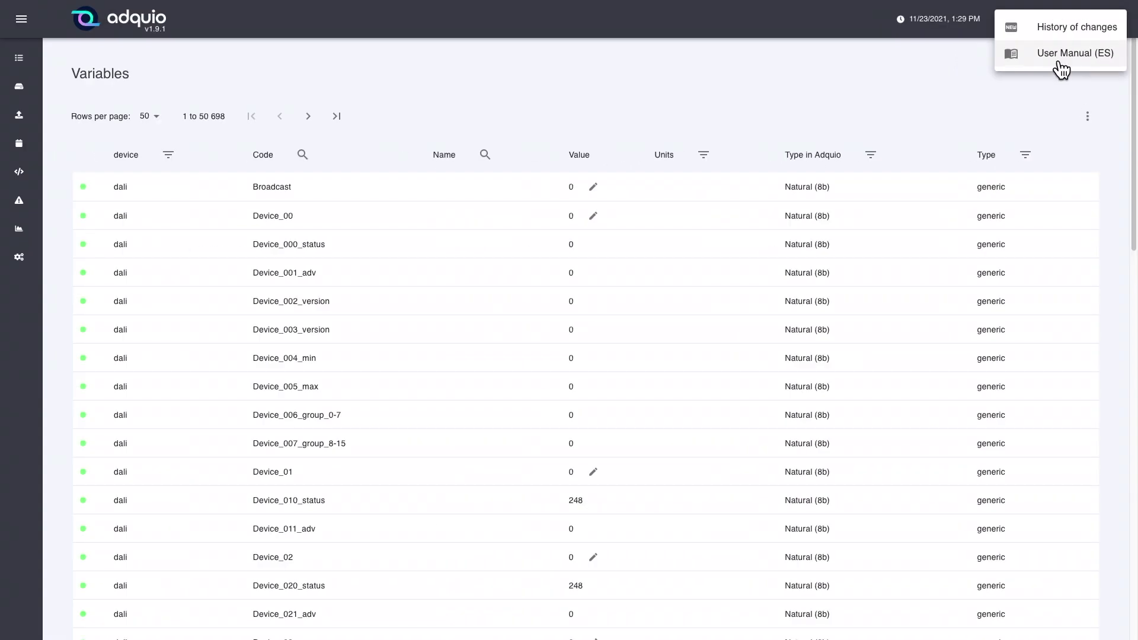
pyautogui.click(1074, 63)
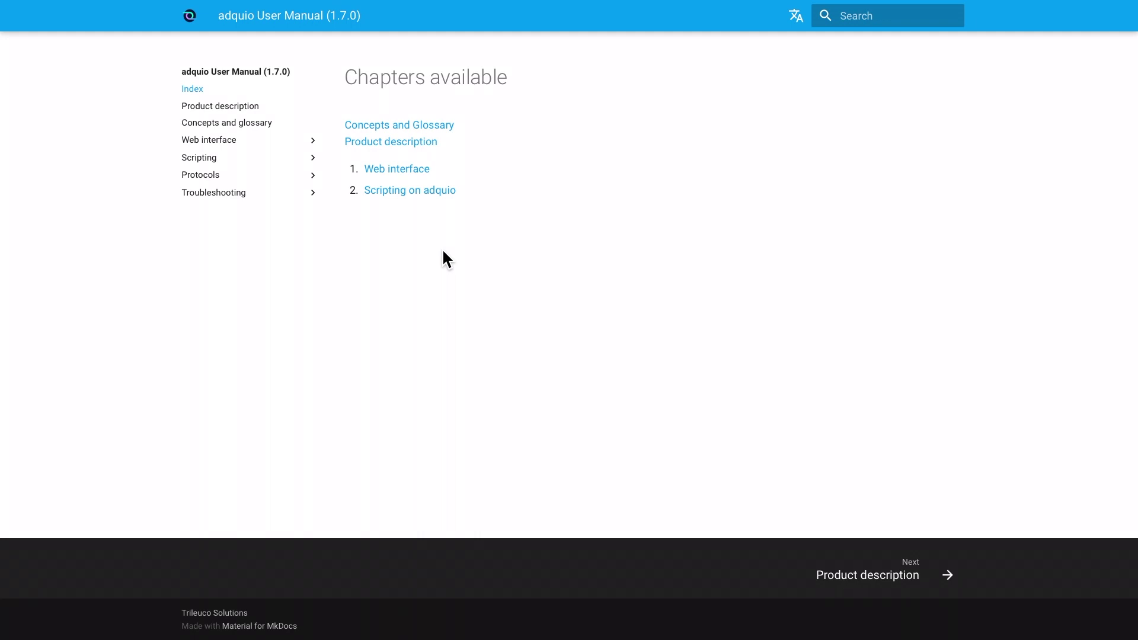
# Go to Scripting on adquio, then Javascript Tutorial, then Elements, and read down to its code sample.
pyautogui.click(400, 198)
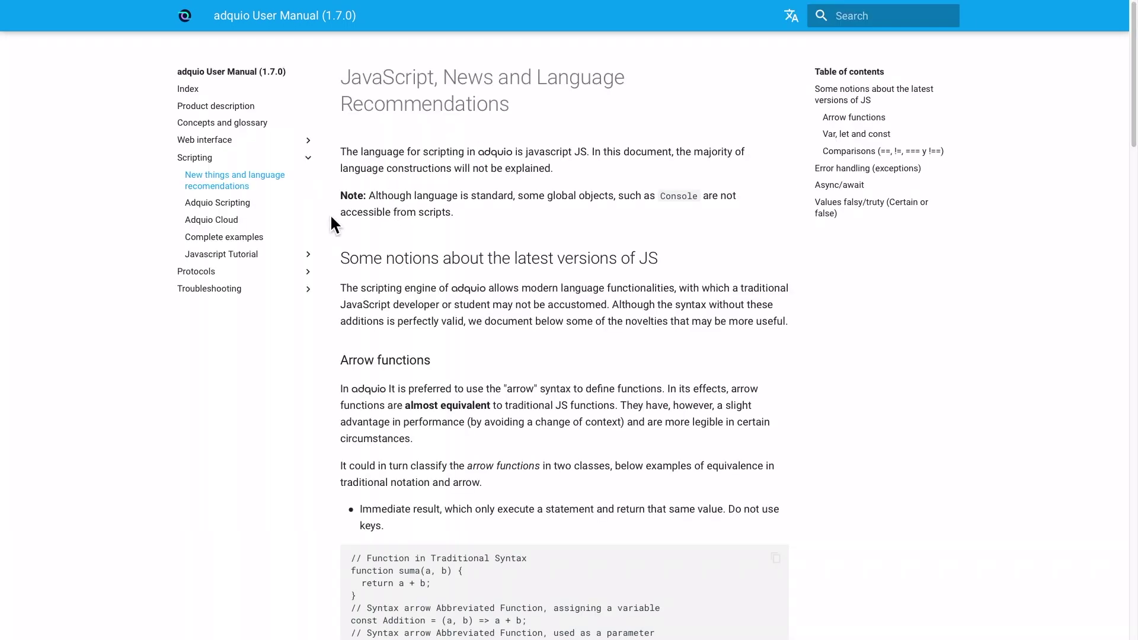
pyautogui.click(237, 264)
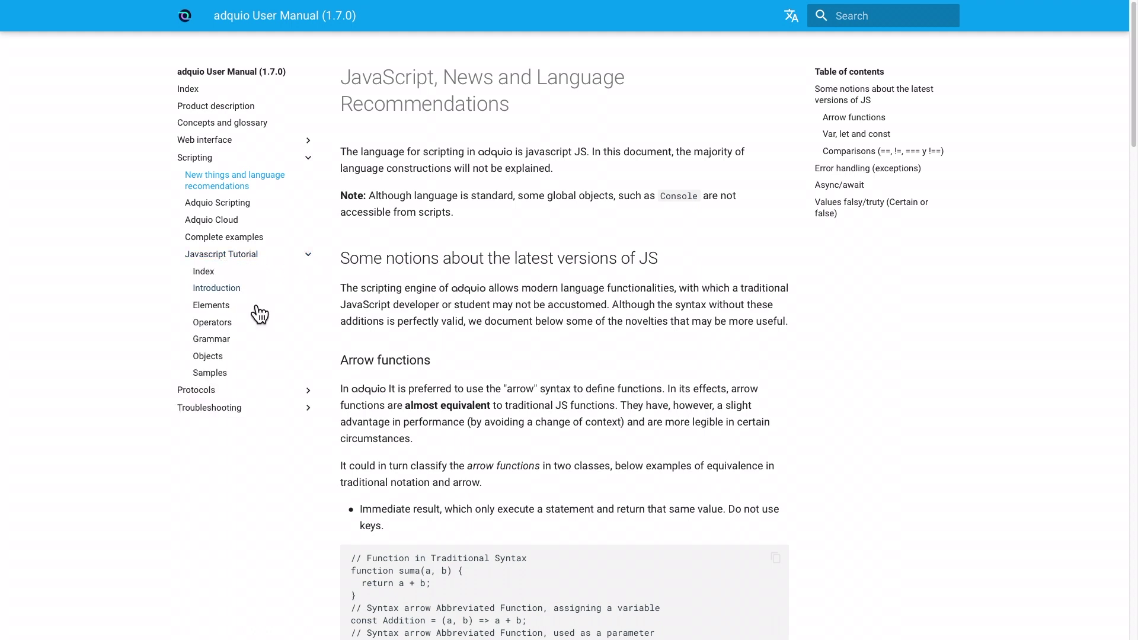
pyautogui.click(214, 306)
pyautogui.scroll(-3, 538, 311)
pyautogui.scroll(-10, 539, 311)
pyautogui.scroll(-2, 609, 303)
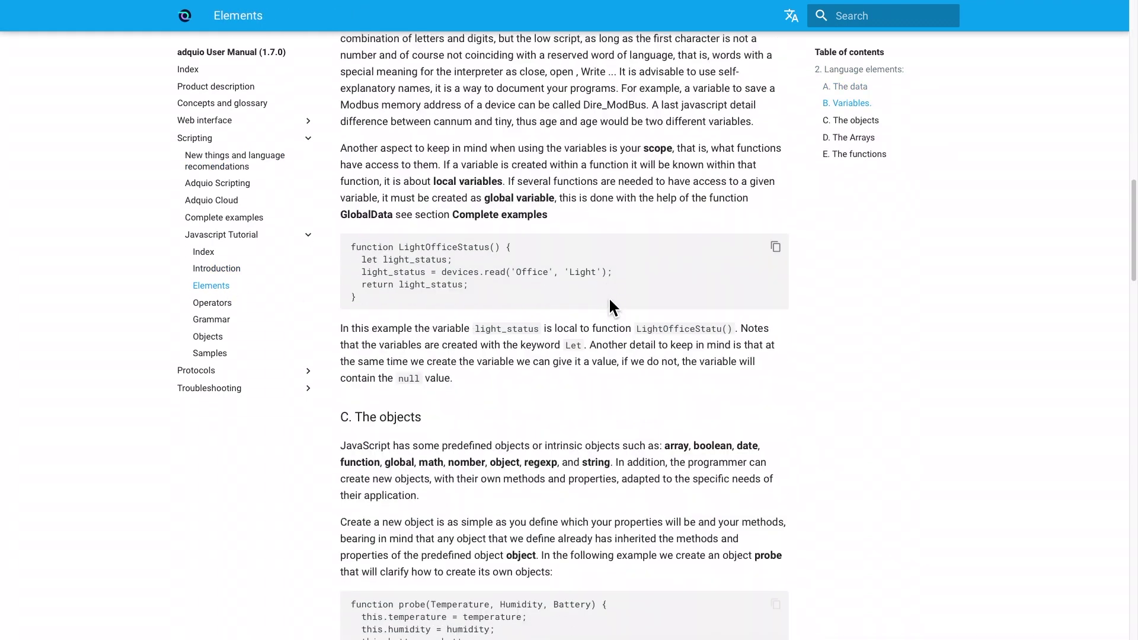
pyautogui.scroll(-1, 562, 321)
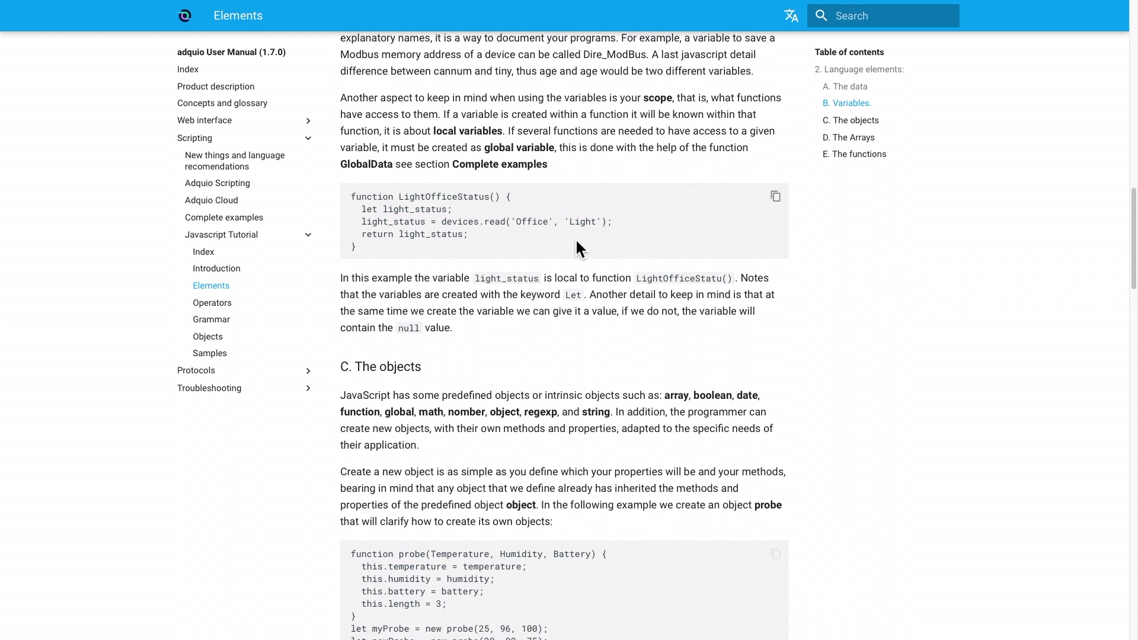
pyautogui.moveTo(438, 245); pyautogui.dragTo(344, 202)
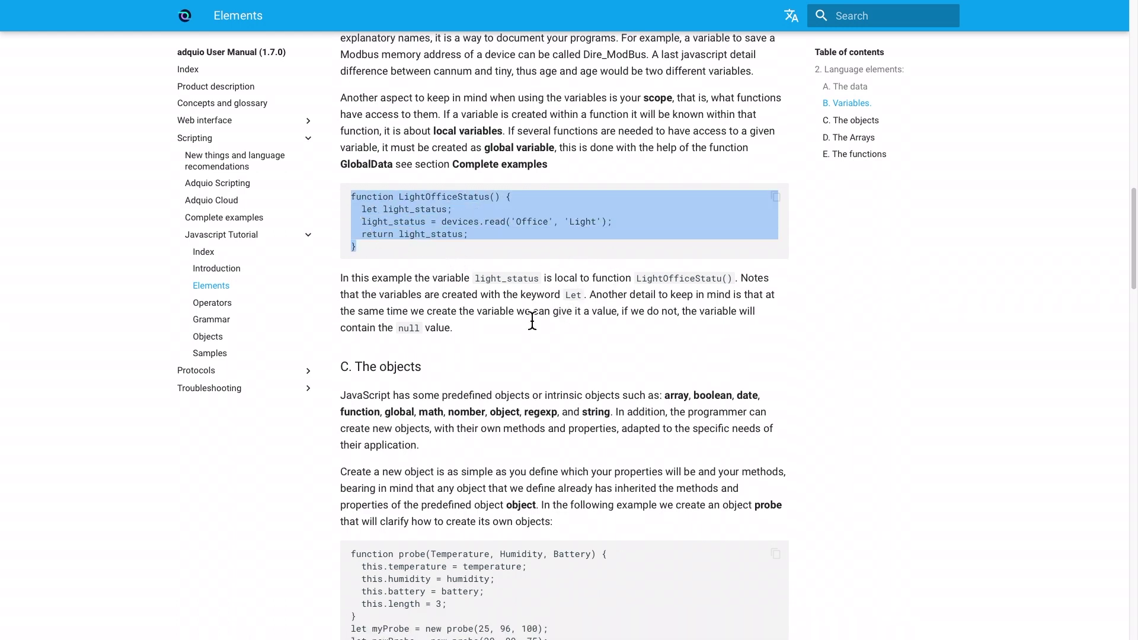
pyautogui.click(812, 276)
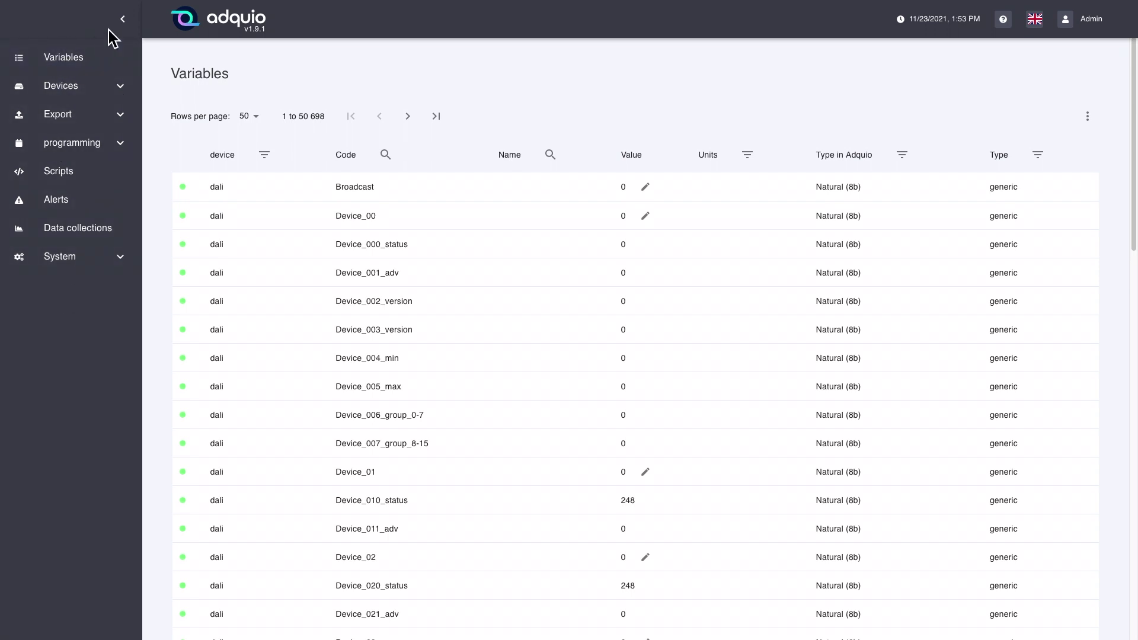
pyautogui.click(124, 19)
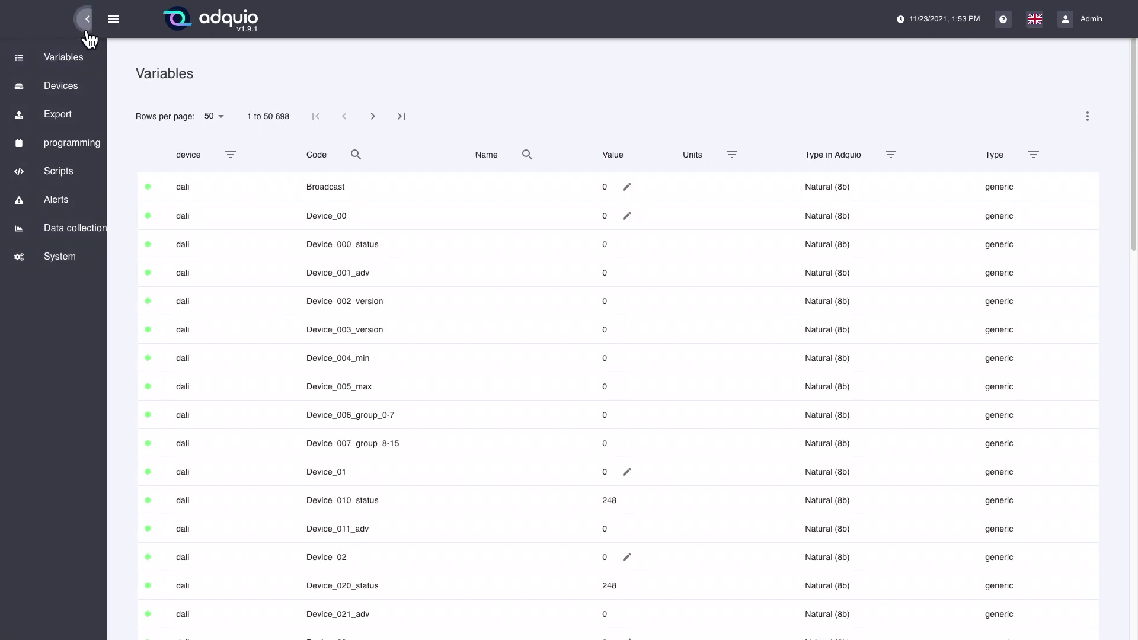
pyautogui.click(35, 26)
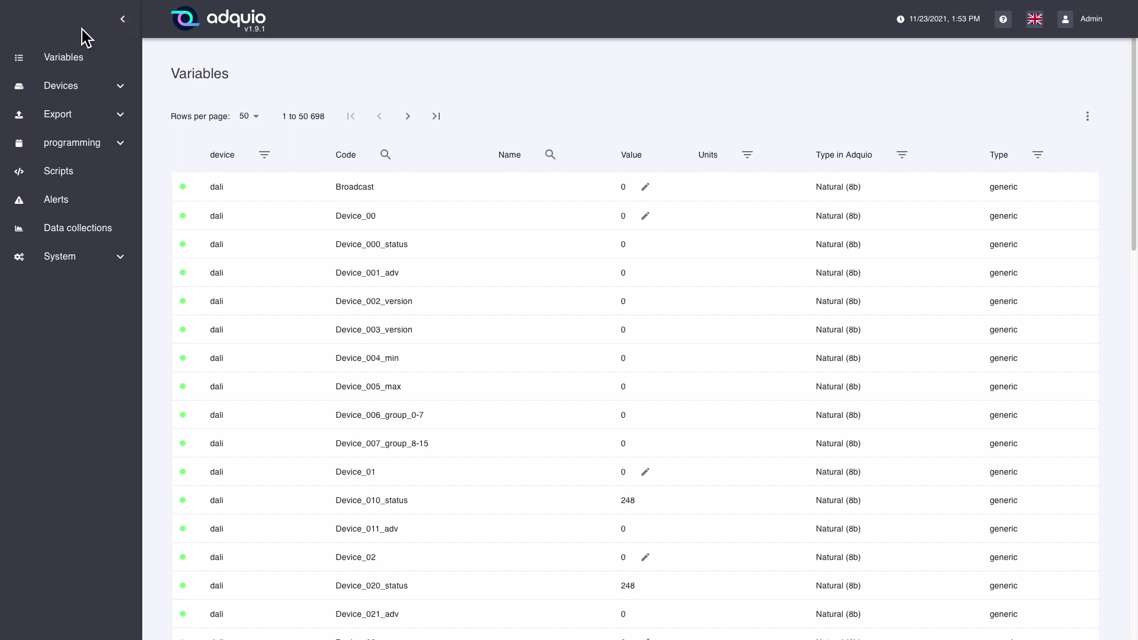
pyautogui.click(123, 20)
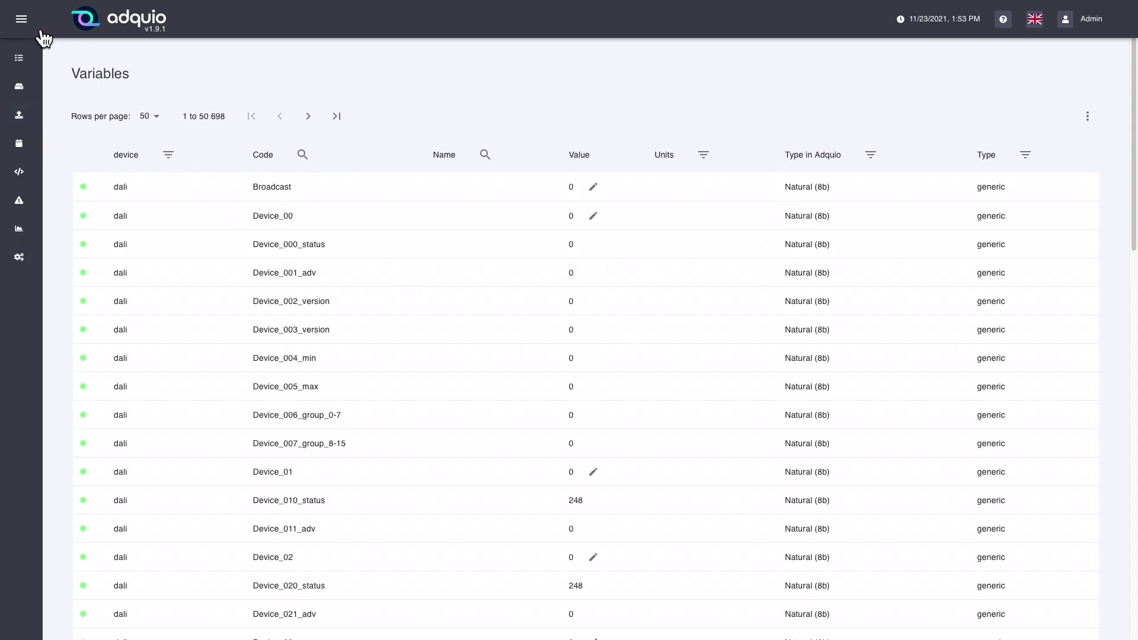
pyautogui.click(21, 19)
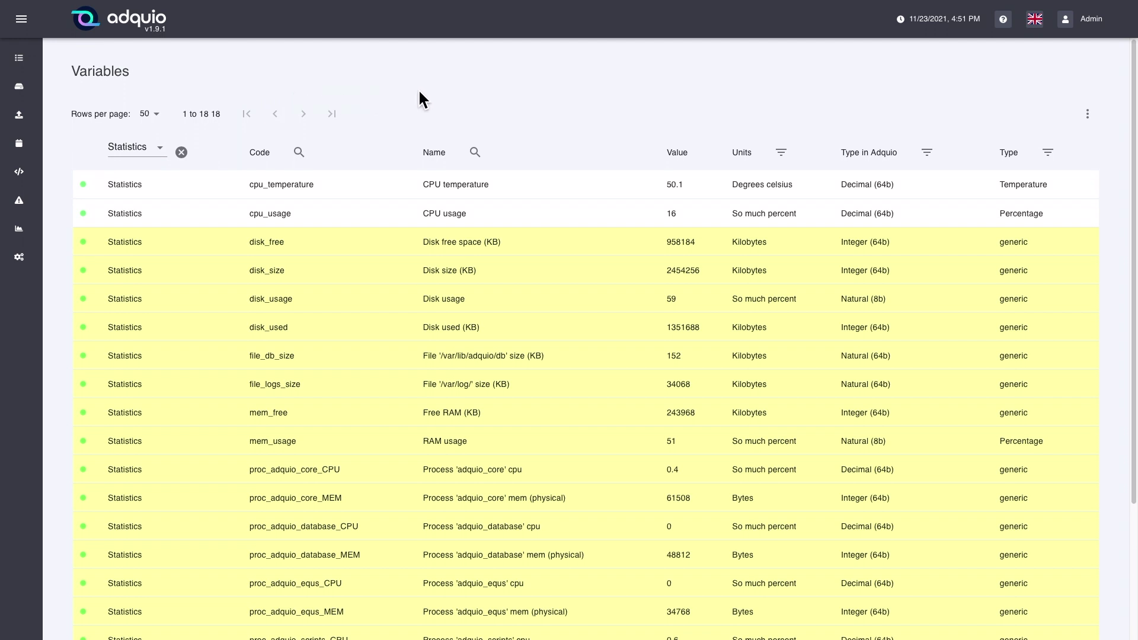
# Open the three-dot options menu above the Statistics-filtered Variables table.
pyautogui.click(1093, 123)
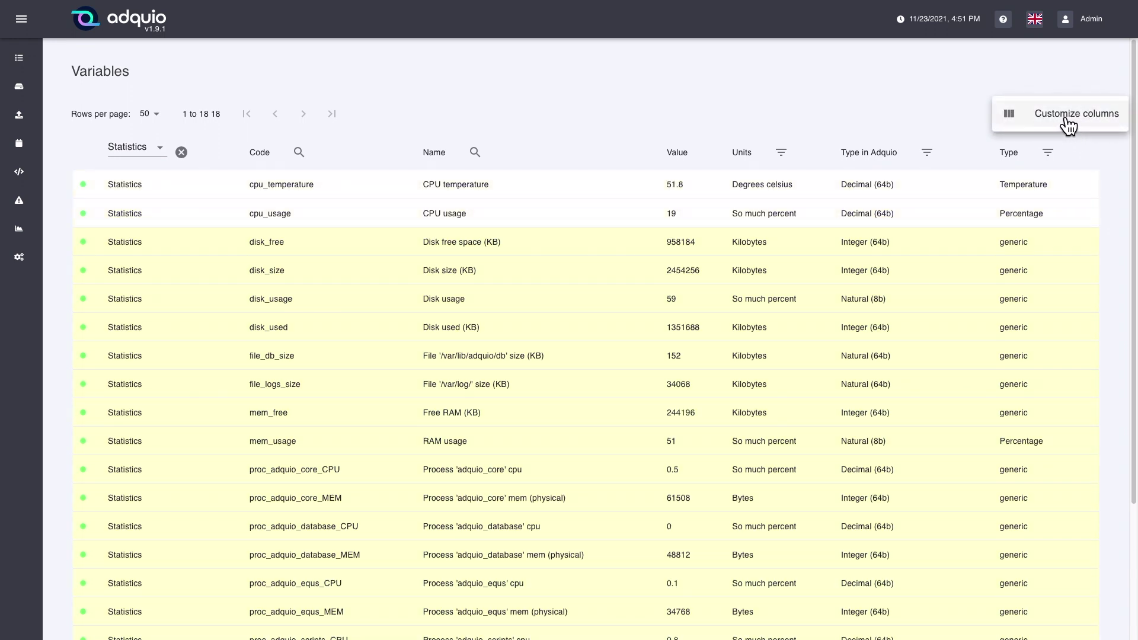
pyautogui.click(1069, 123)
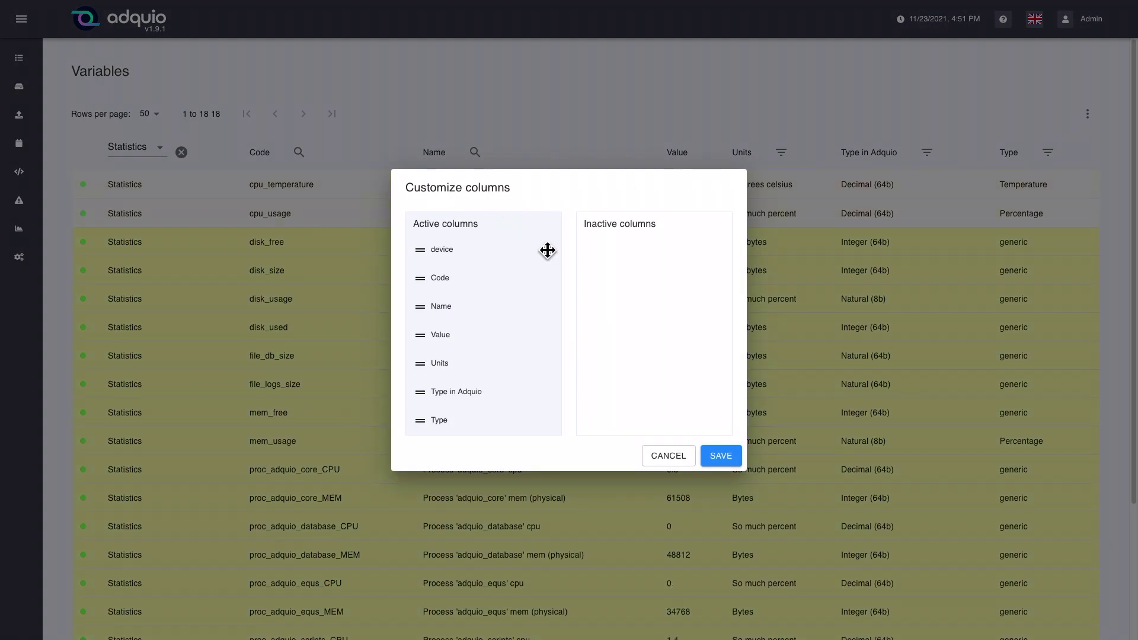
pyautogui.moveTo(446, 259)
pyautogui.mouseDown()
pyautogui.moveTo(646, 261)
pyautogui.moveTo(512, 275)
pyautogui.moveTo(440, 241)
pyautogui.mouseUp()
pyautogui.moveTo(446, 327); pyautogui.dragTo(449, 330)
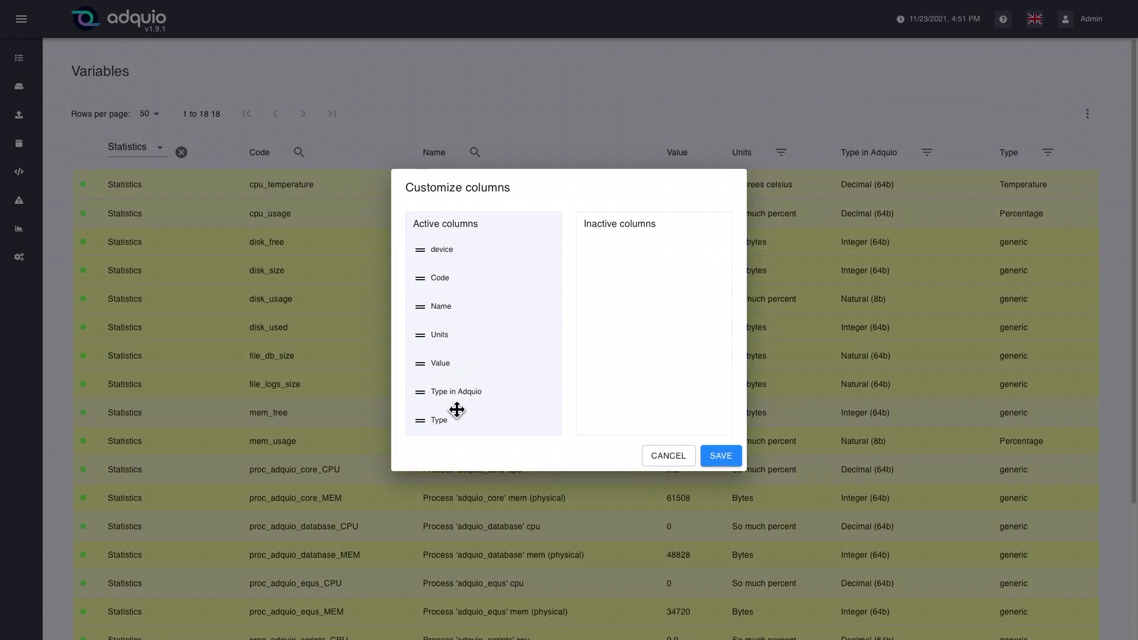
pyautogui.click(669, 464)
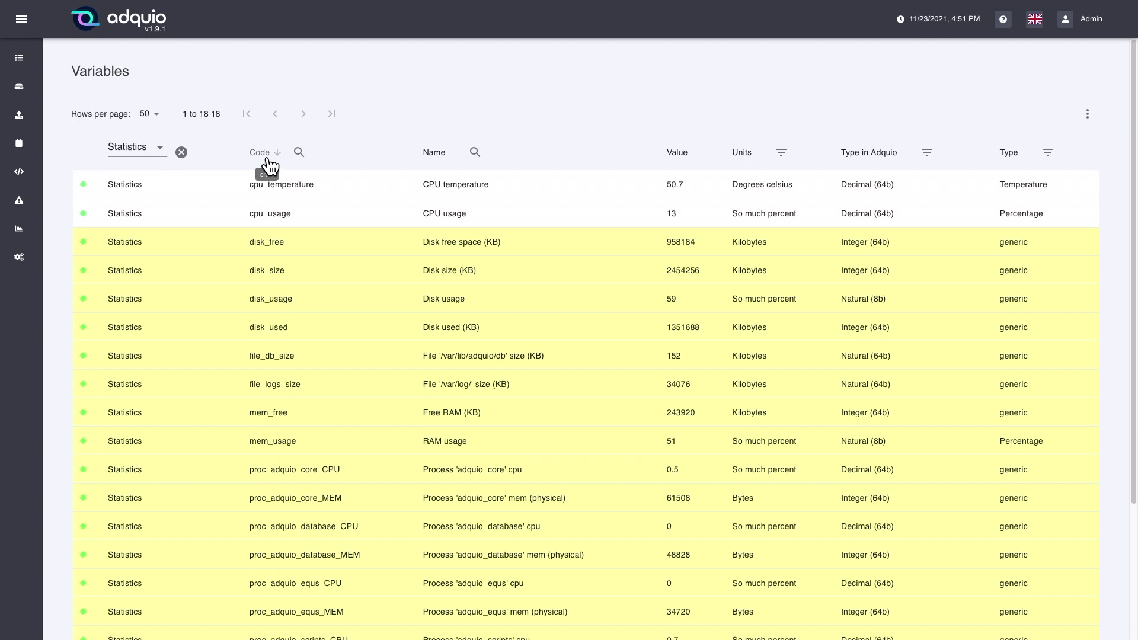
# Toggle the Name column sort until it is ascending, putting cpu_temperature first.
pyautogui.click(464, 159)
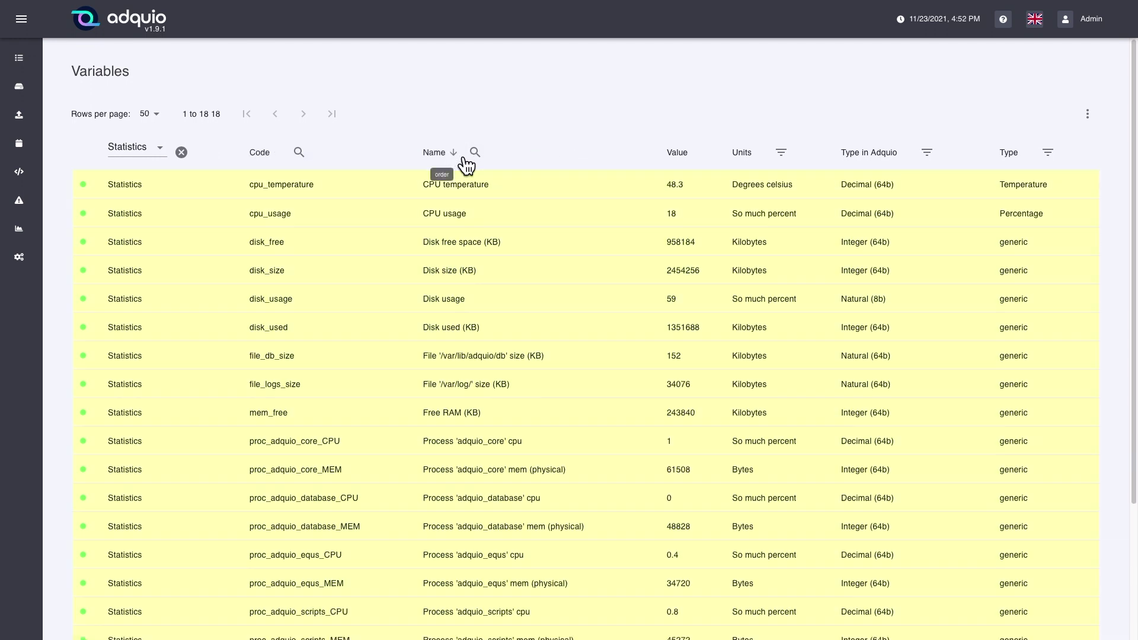
pyautogui.click(461, 161)
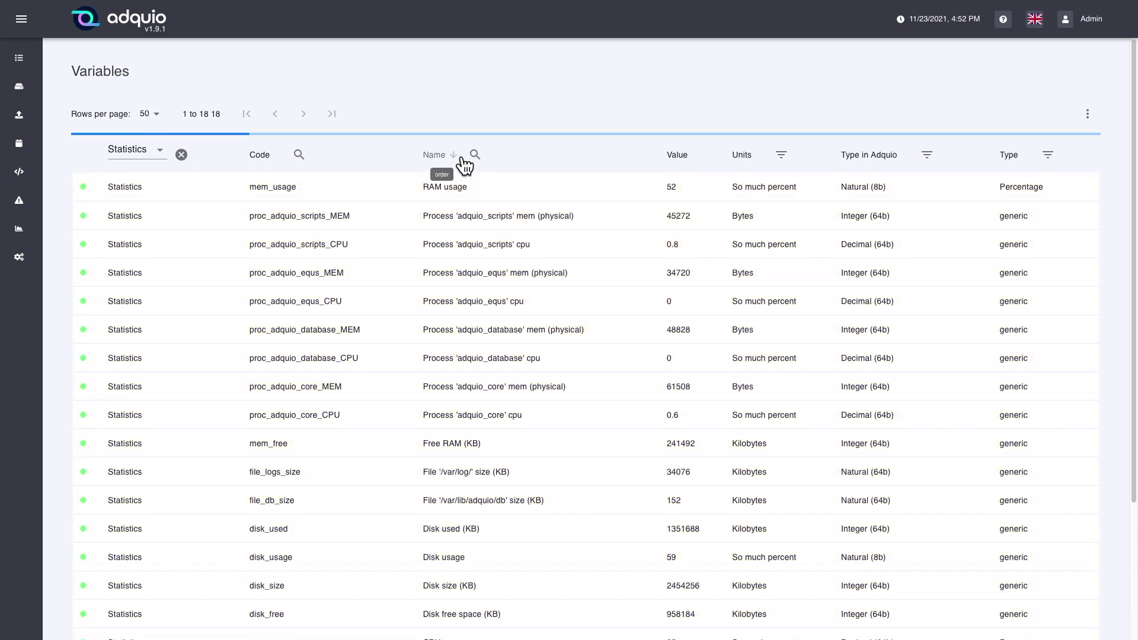
pyautogui.click(461, 159)
pyautogui.click(461, 160)
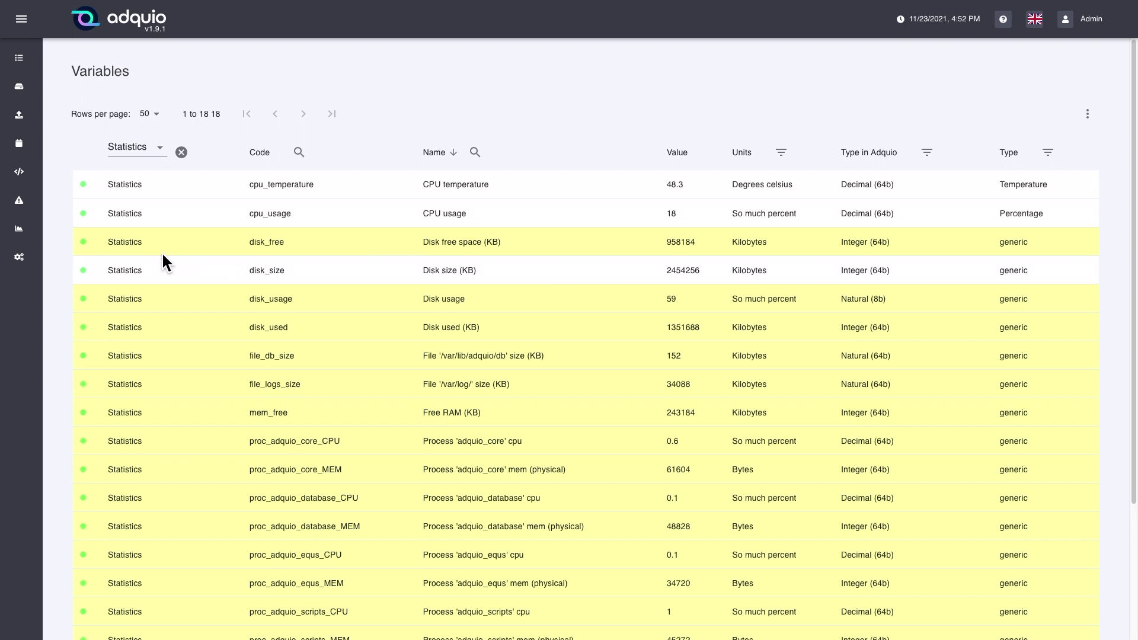
pyautogui.scroll(-2, 241, 281)
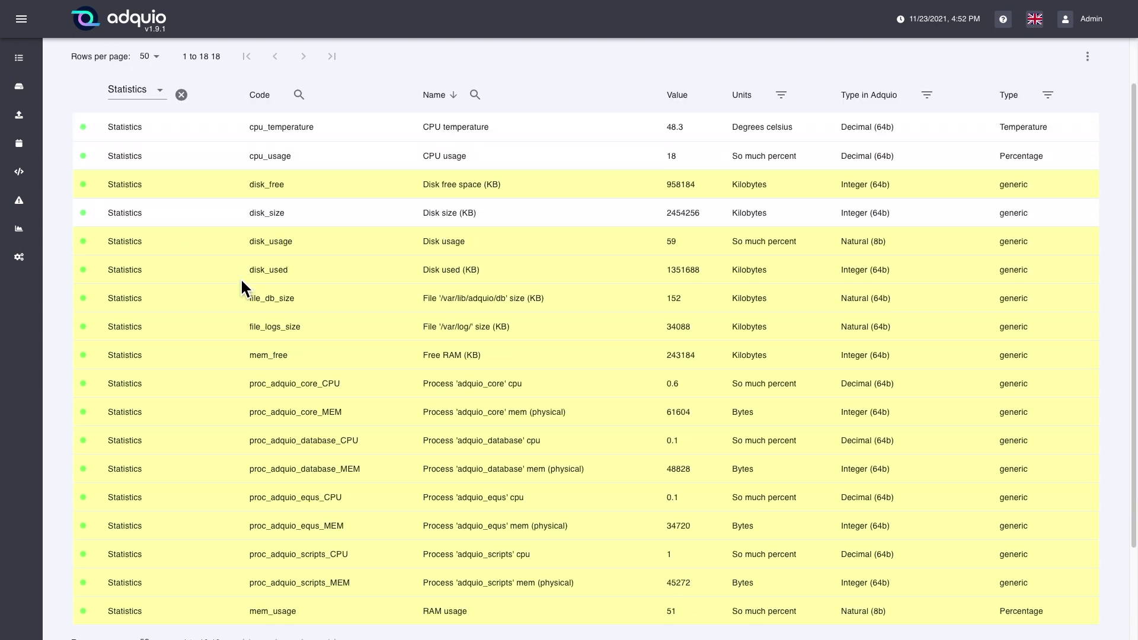
pyautogui.scroll(2, 241, 282)
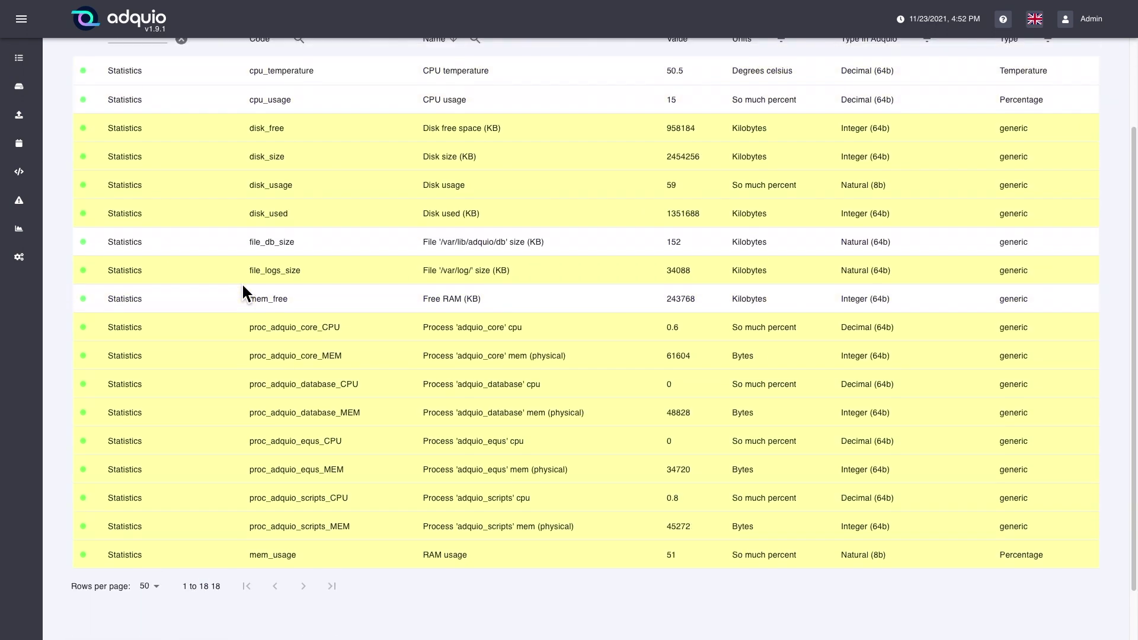
pyautogui.scroll(1, 241, 282)
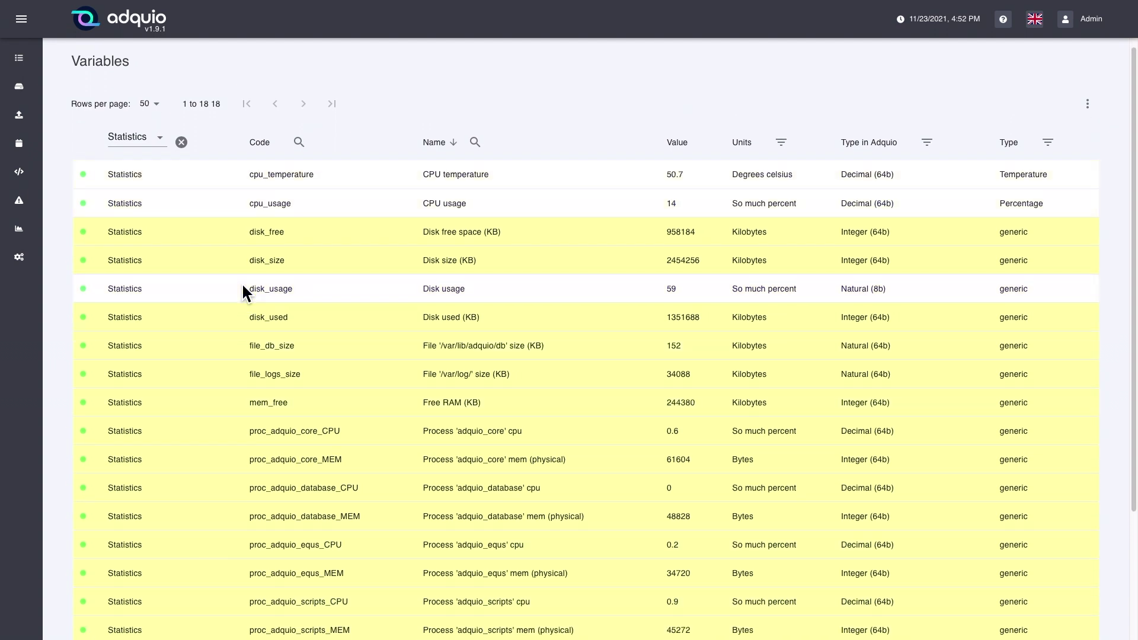
# Clear the device filter and reapply it to Statistics.
pyautogui.click(181, 142)
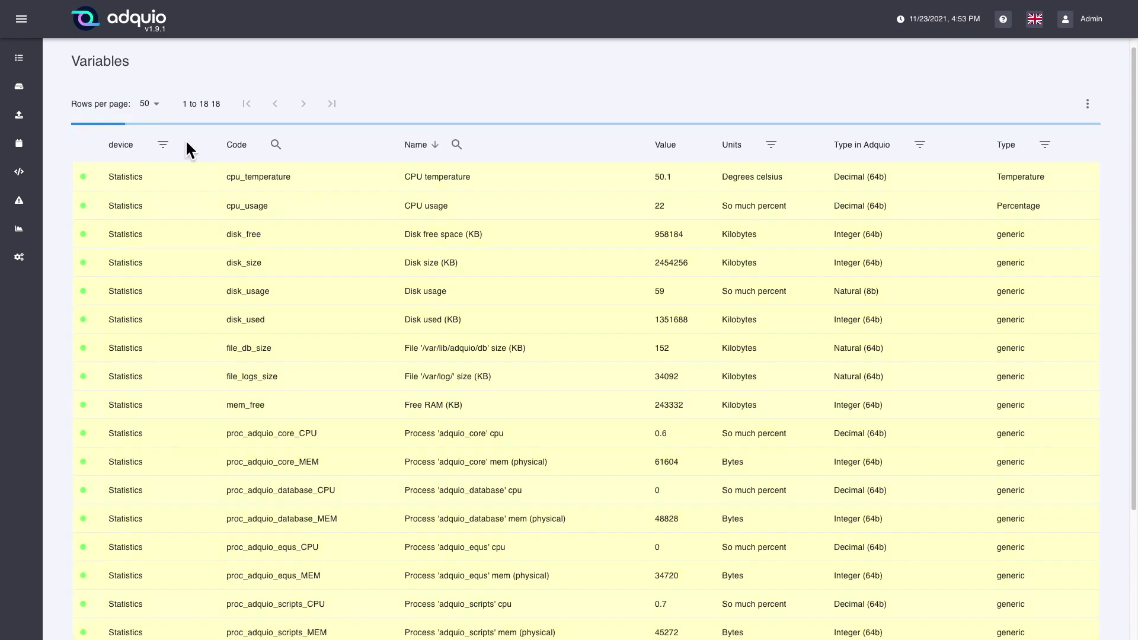
pyautogui.click(166, 144)
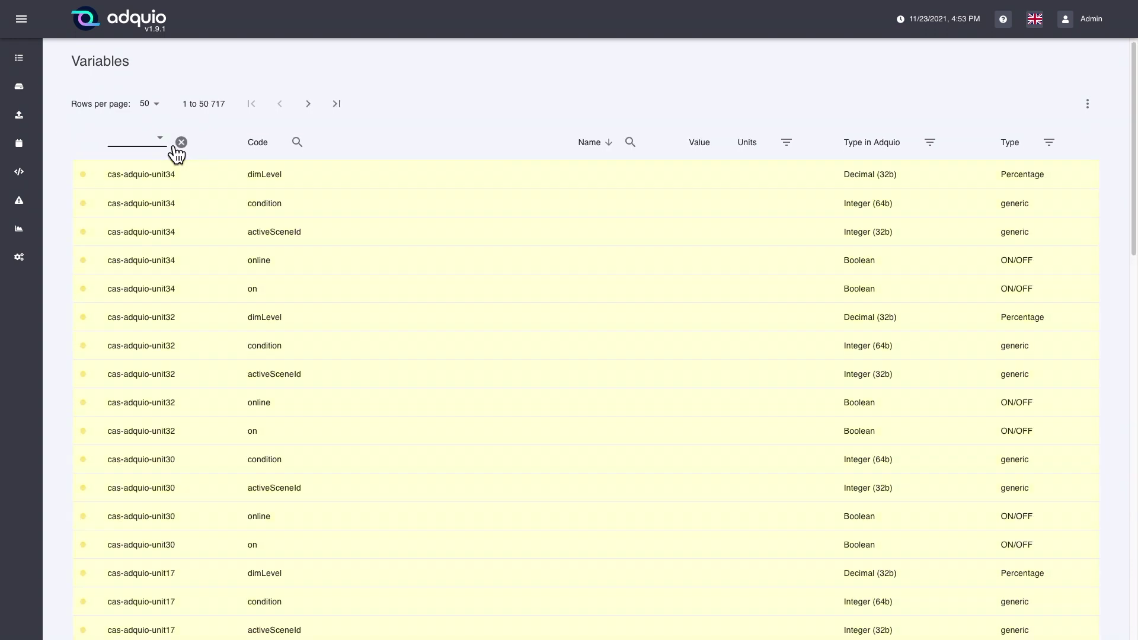
pyautogui.click(172, 150)
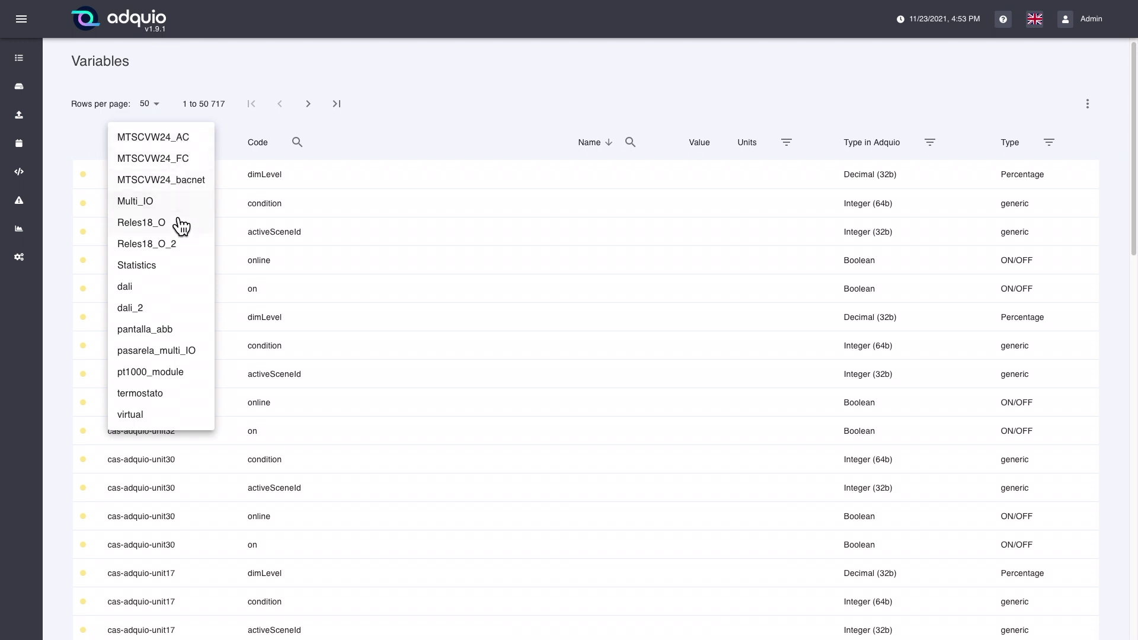
pyautogui.click(189, 273)
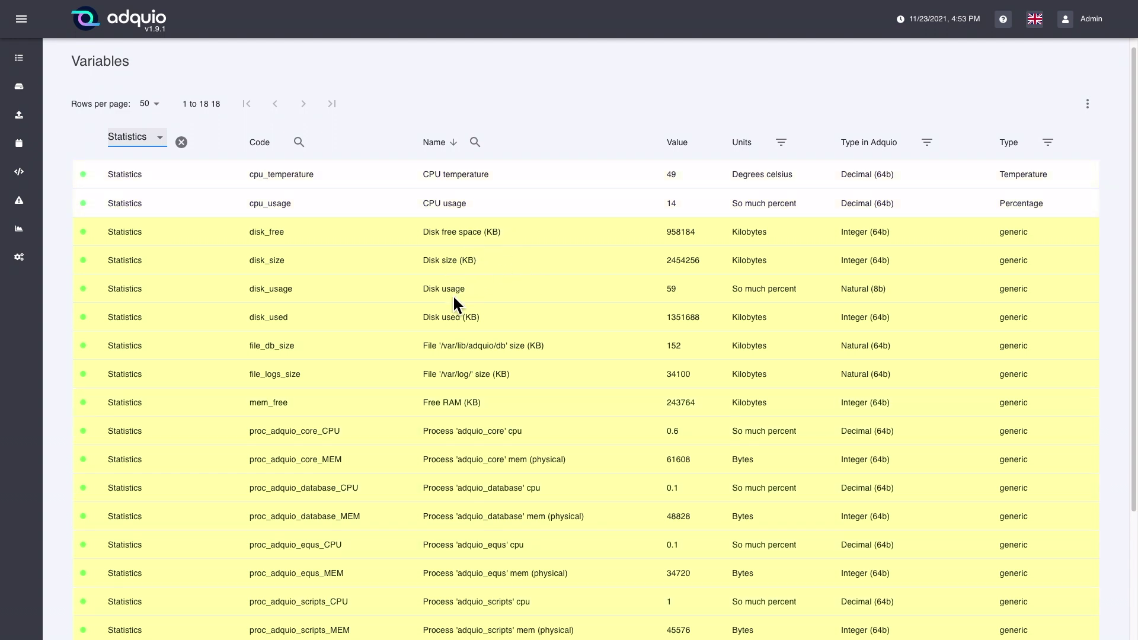
# Reopen the device filter's list of devices.
pyautogui.click(168, 141)
pyautogui.click(174, 154)
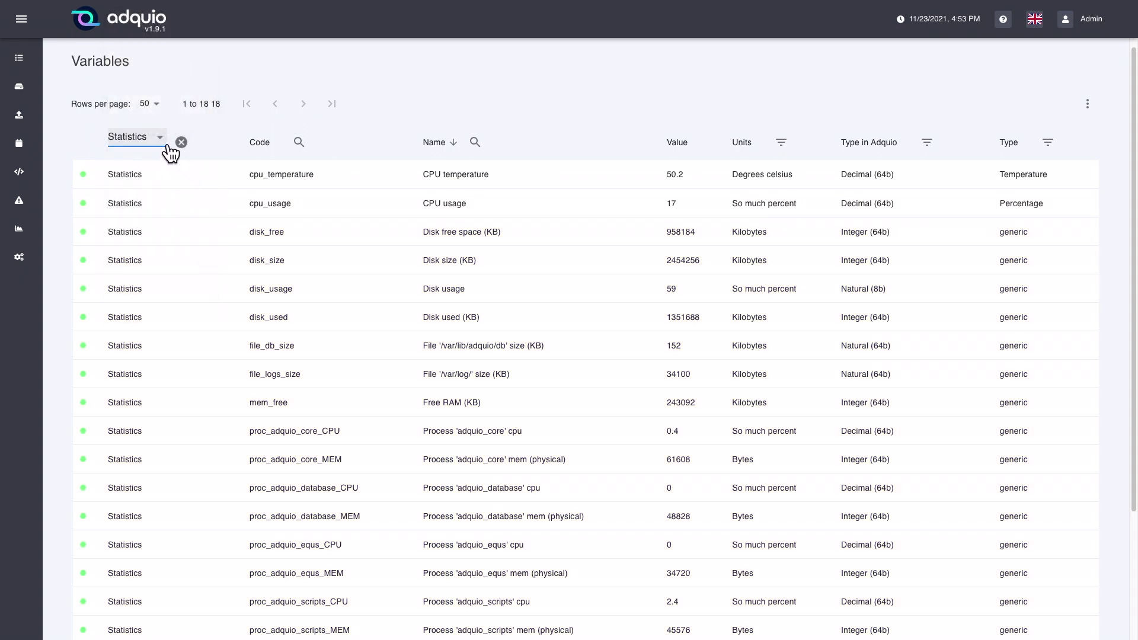
pyautogui.click(172, 147)
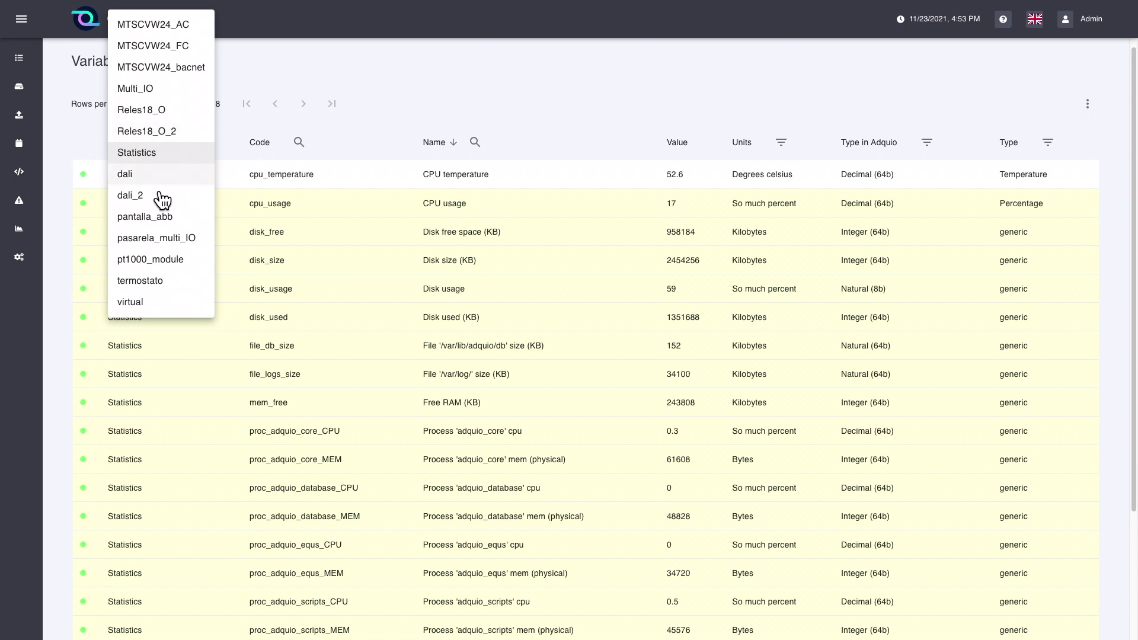
# Briefly filter by Multi_IO, clear it, then search the Código column for 'tension' (30 variables).
pyautogui.click(161, 94)
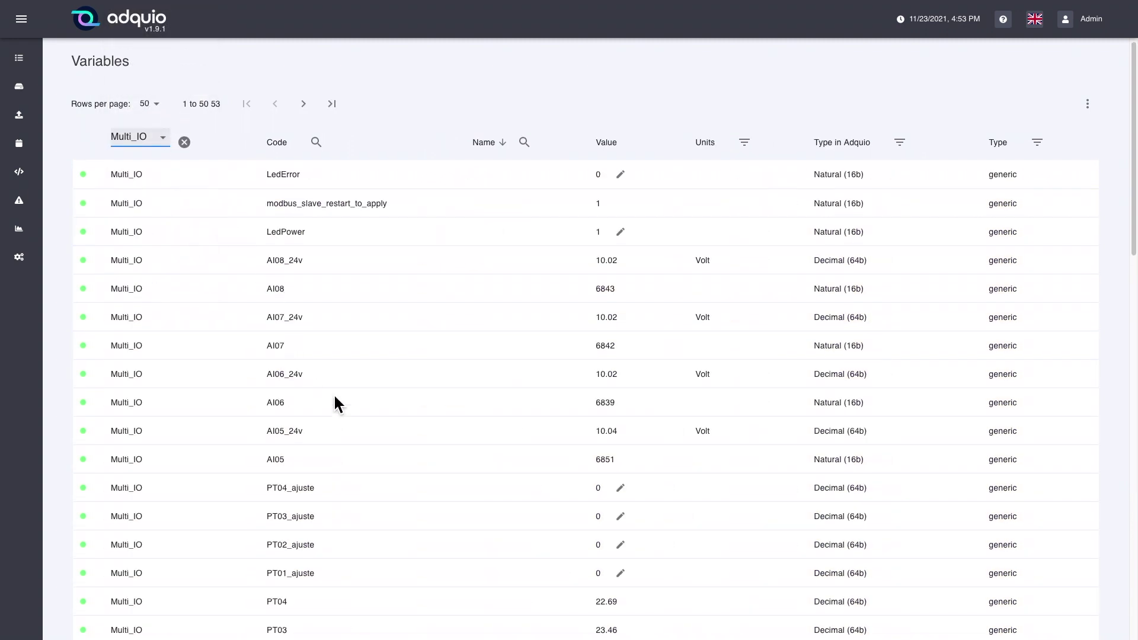
pyautogui.click(190, 148)
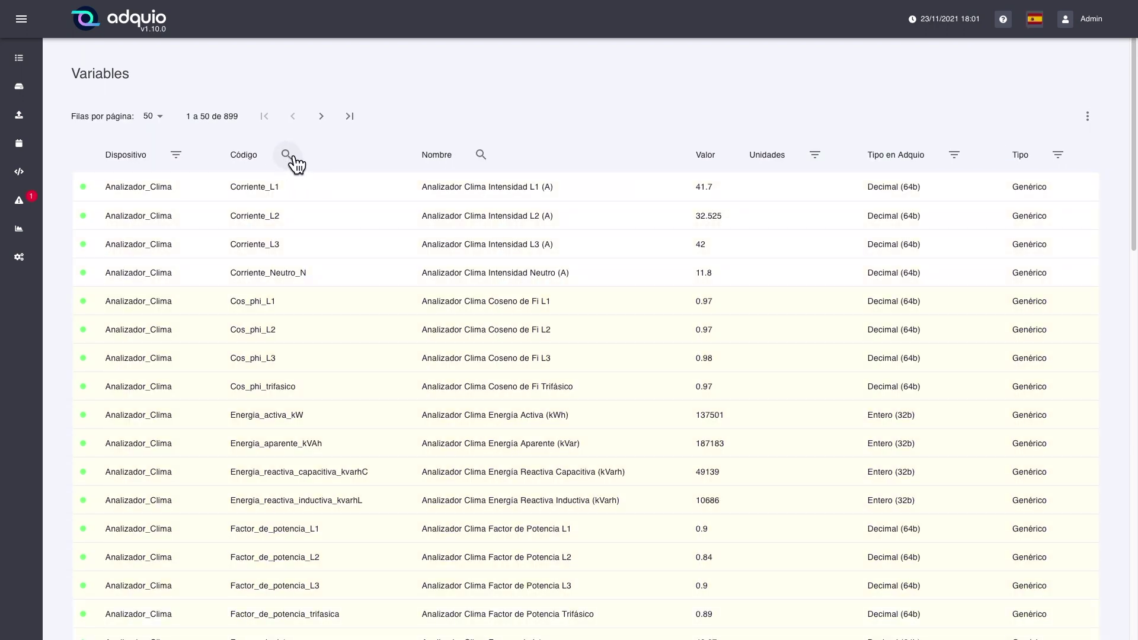
pyautogui.click(289, 157)
pyautogui.write('tension')
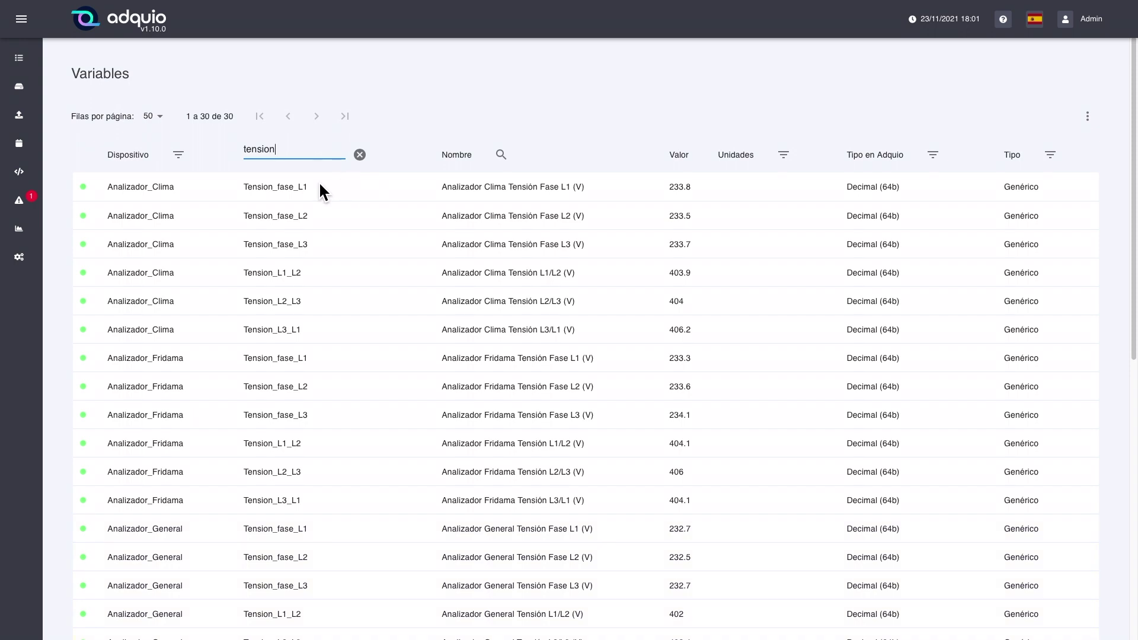
pyautogui.scroll(-3, 304, 367)
pyautogui.scroll(-5, 308, 363)
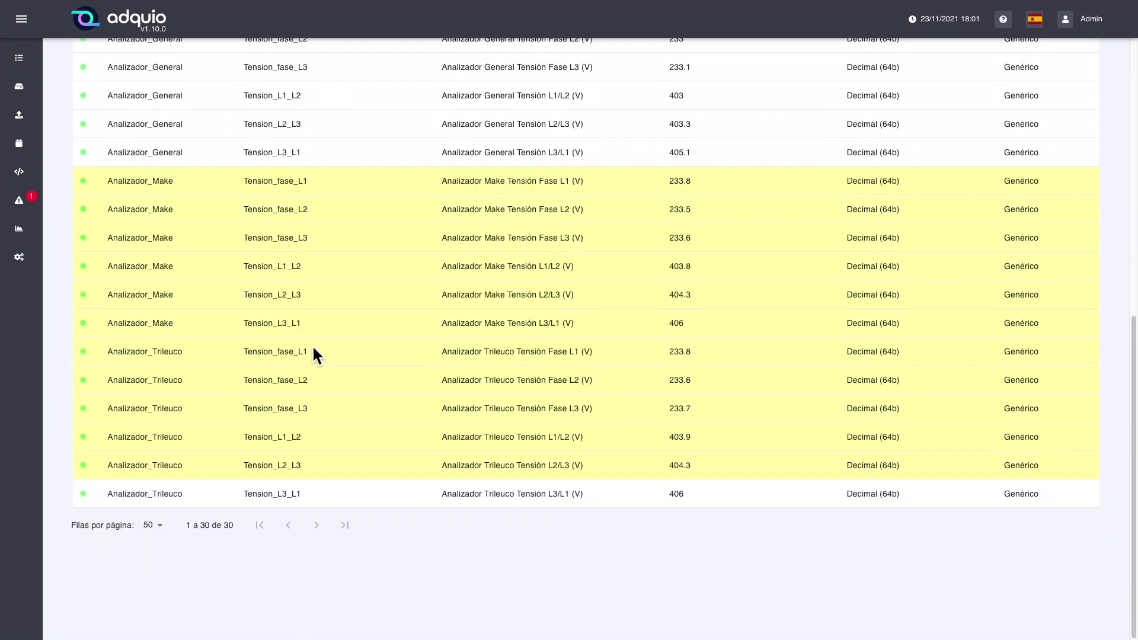
pyautogui.scroll(8, 313, 354)
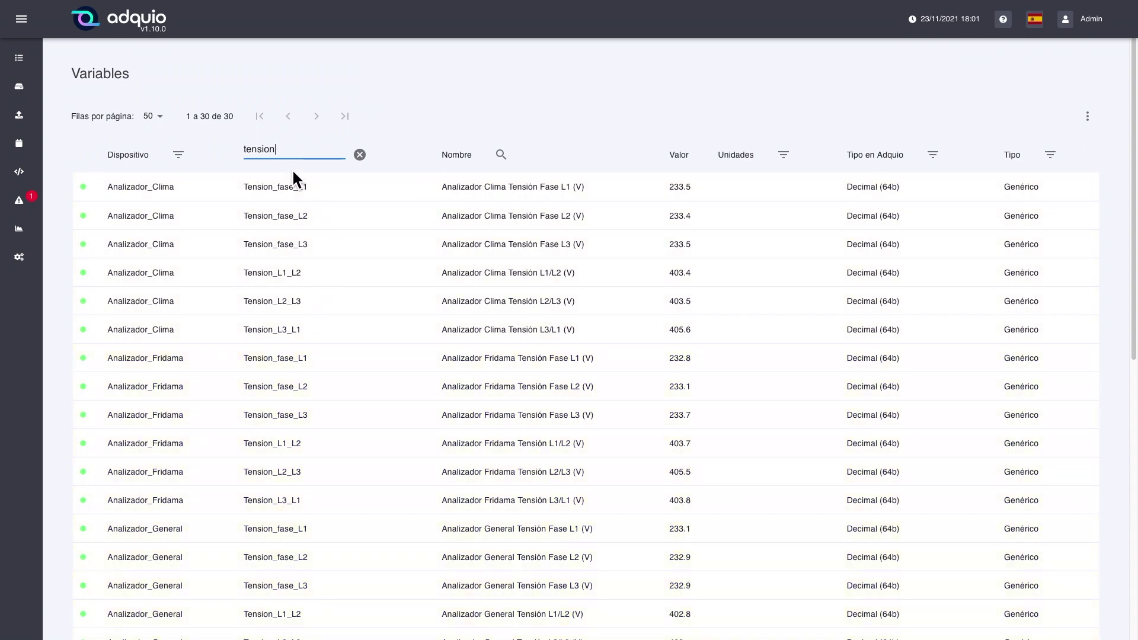
# Search codes with wildcard *L1 (65 matches), then clear it to list all 899 variables.
pyautogui.doubleClick(295, 152)
pyautogui.write('*L1')
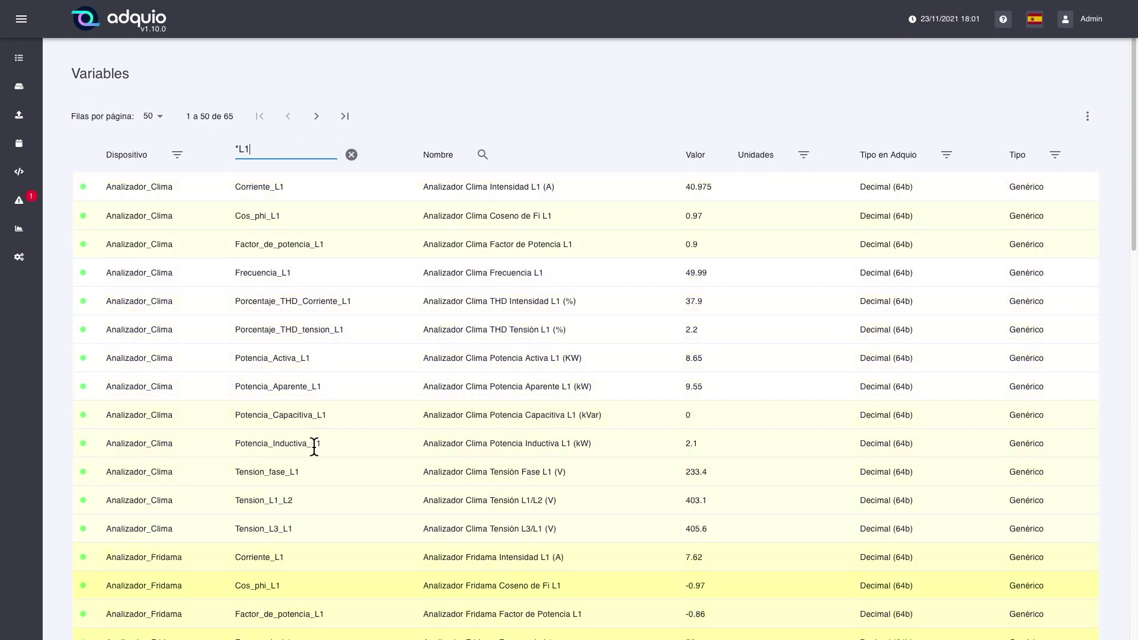
pyautogui.scroll(-18, 323, 399)
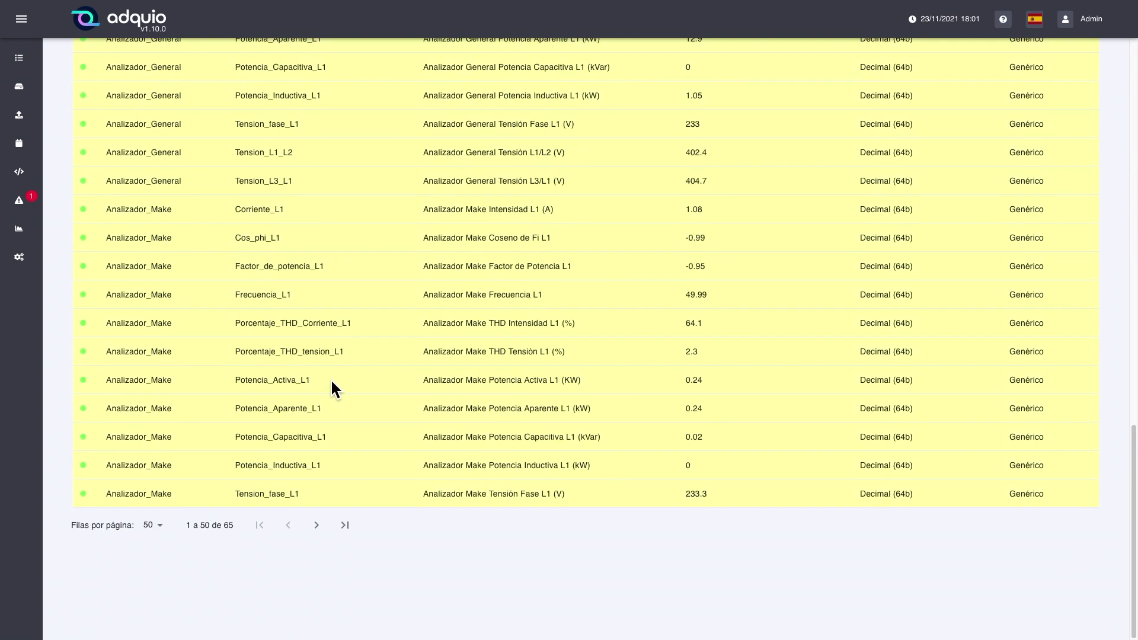
pyautogui.scroll(18, 330, 379)
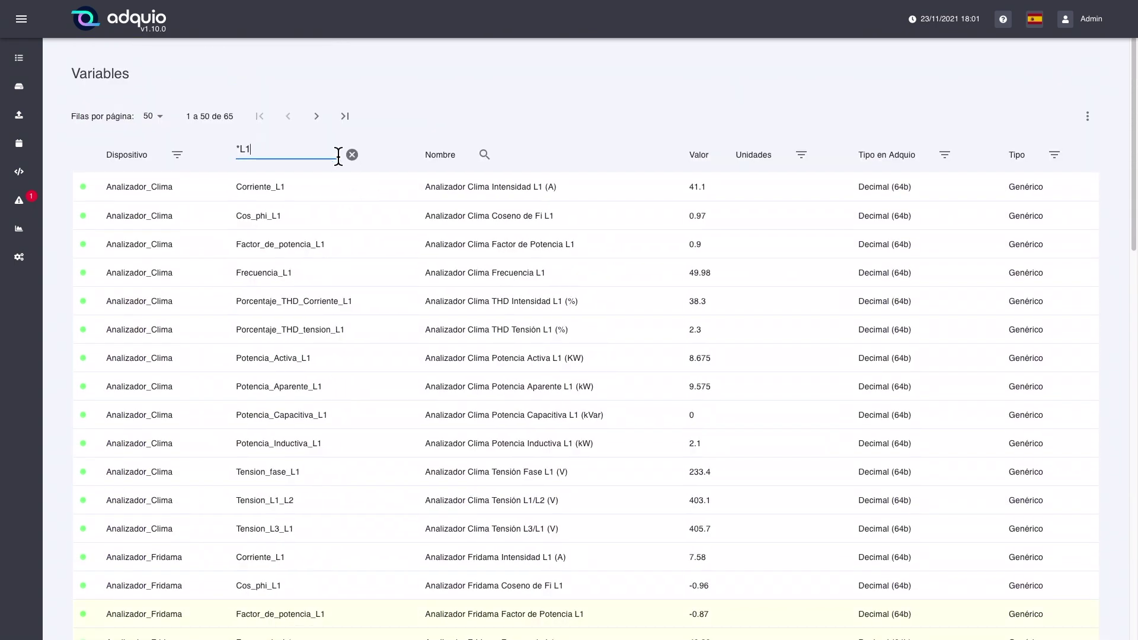
pyautogui.click(351, 155)
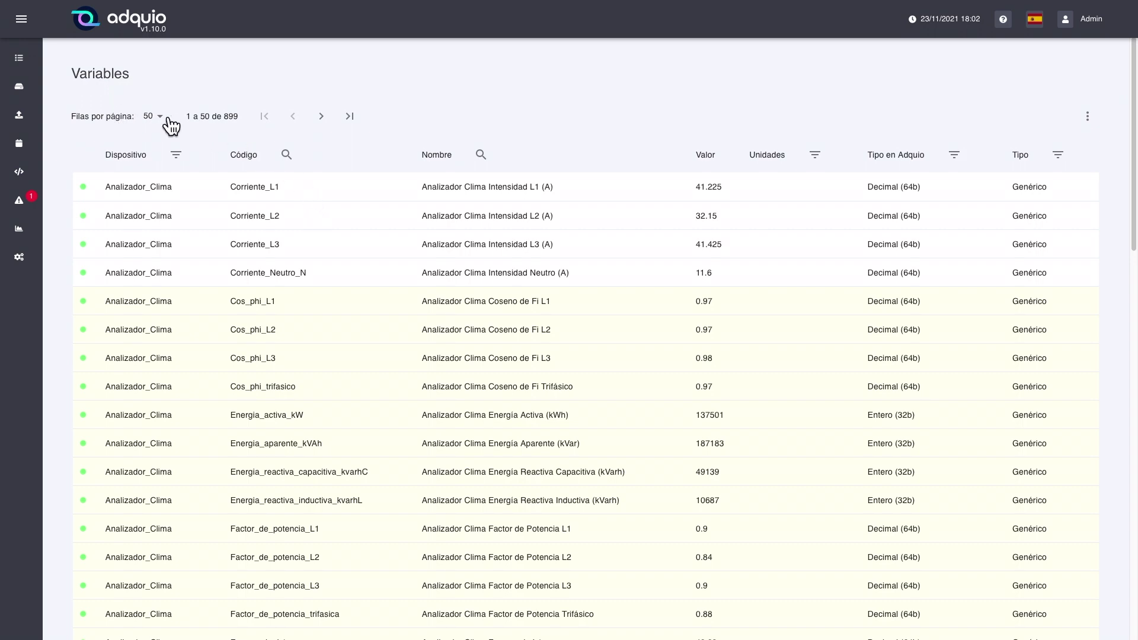
pyautogui.scroll(-15, 216, 151)
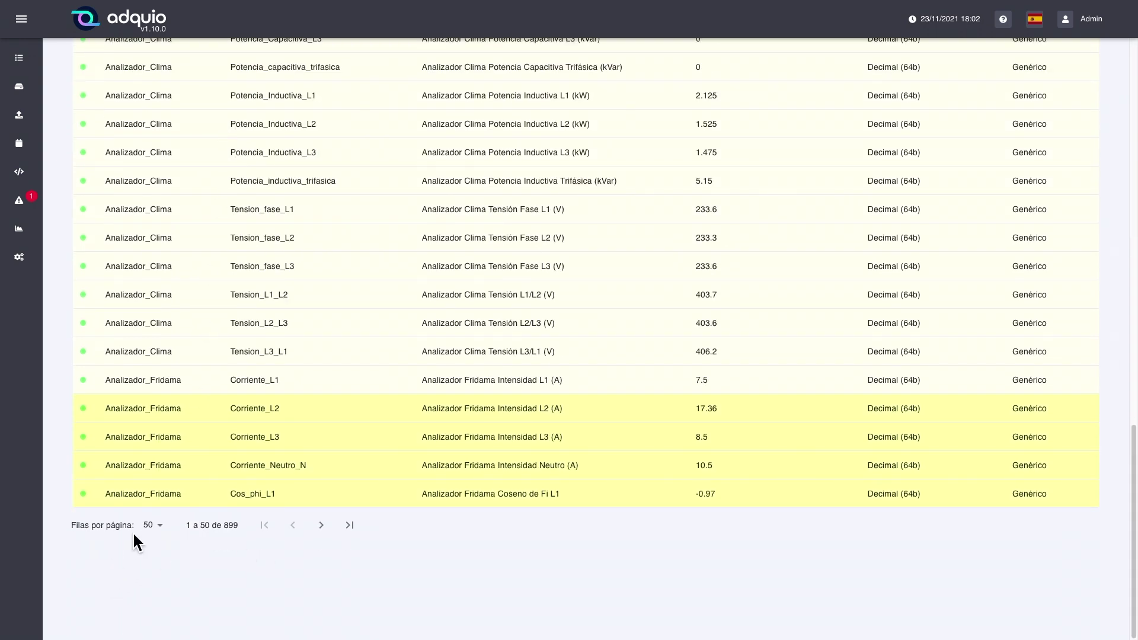
pyautogui.scroll(15, 256, 466)
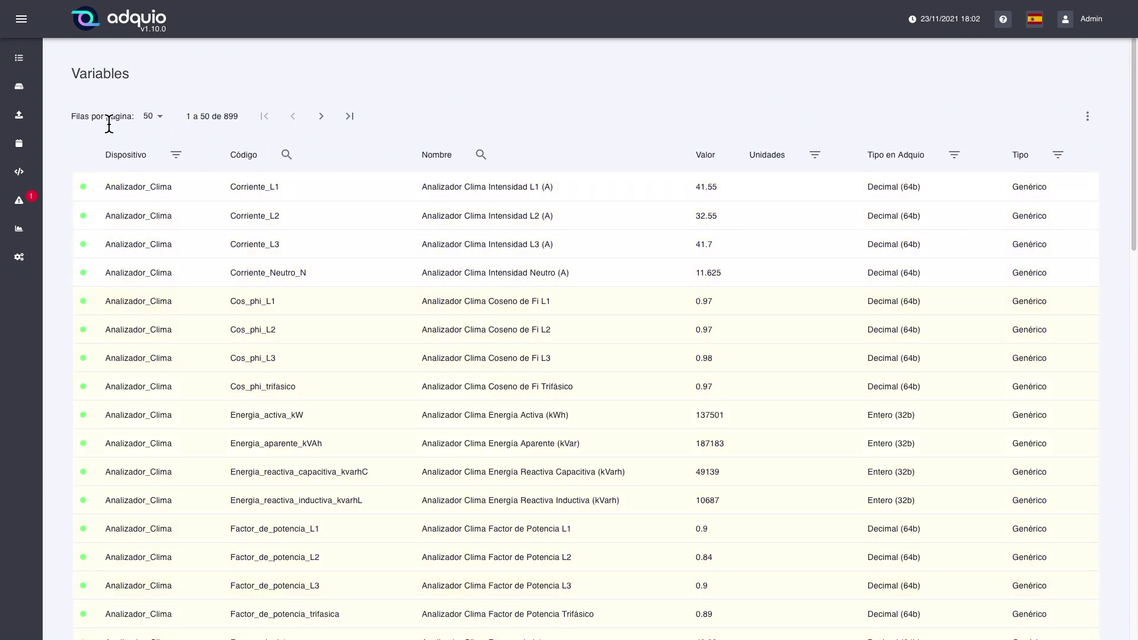
pyautogui.click(167, 122)
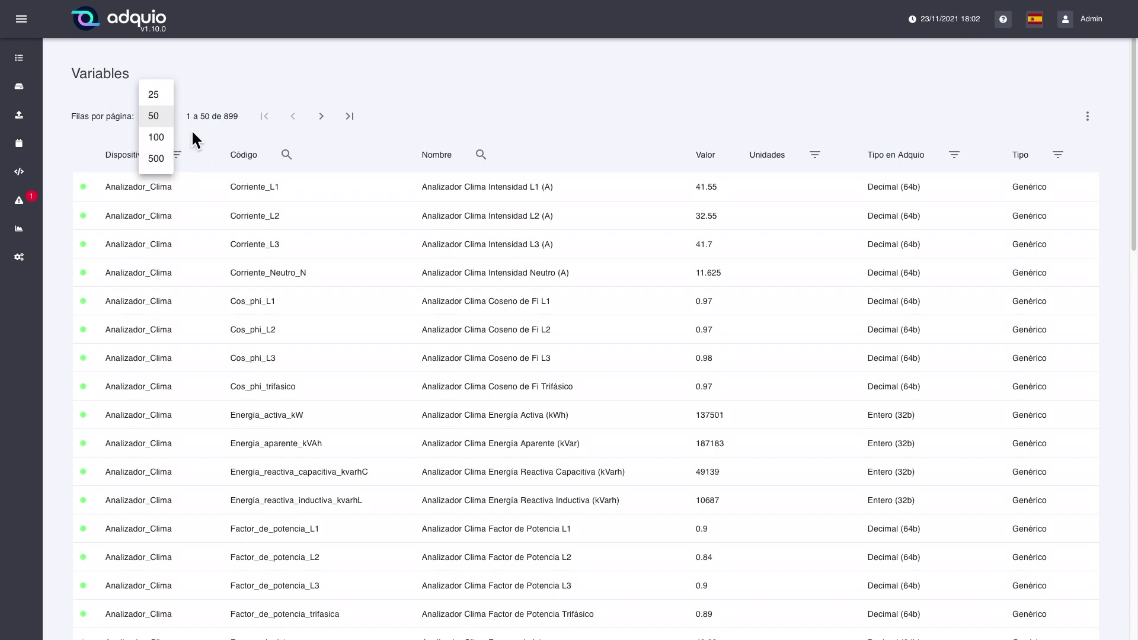
pyautogui.click(191, 129)
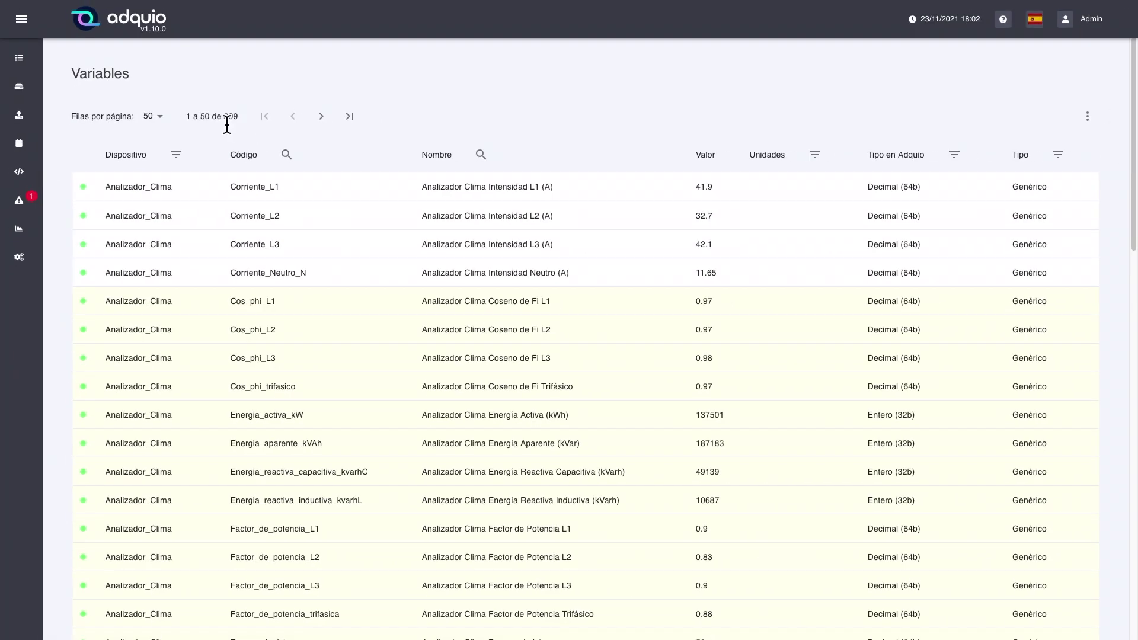
# Page forward to variables 201–250, jump to the last page, then return to the first.
pyautogui.click(332, 119)
pyautogui.click(339, 122)
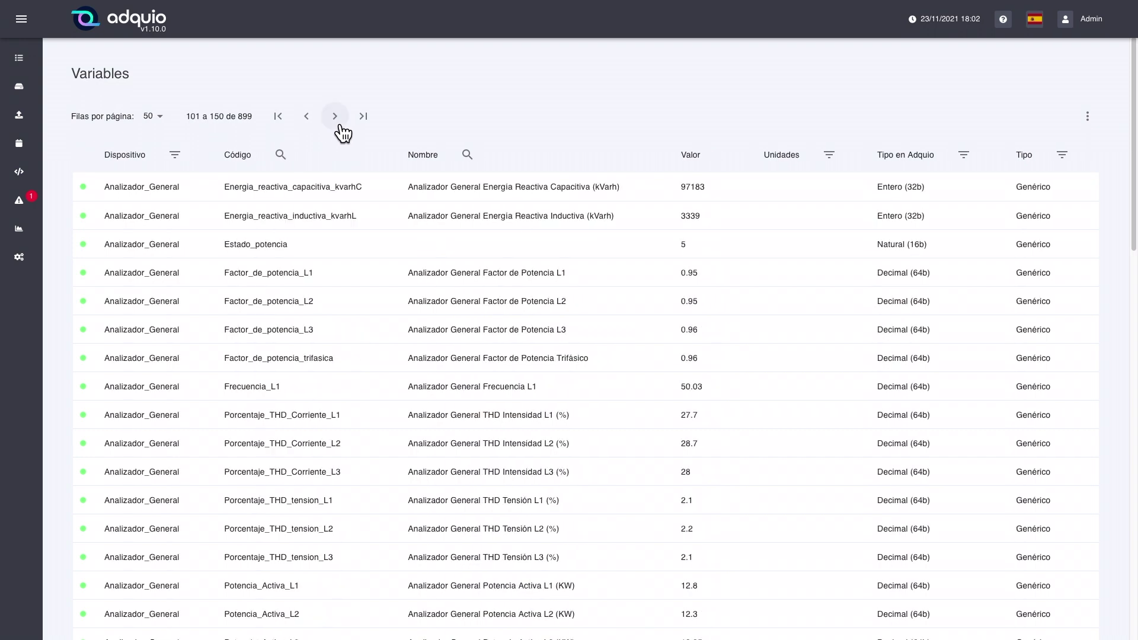
pyautogui.click(342, 126)
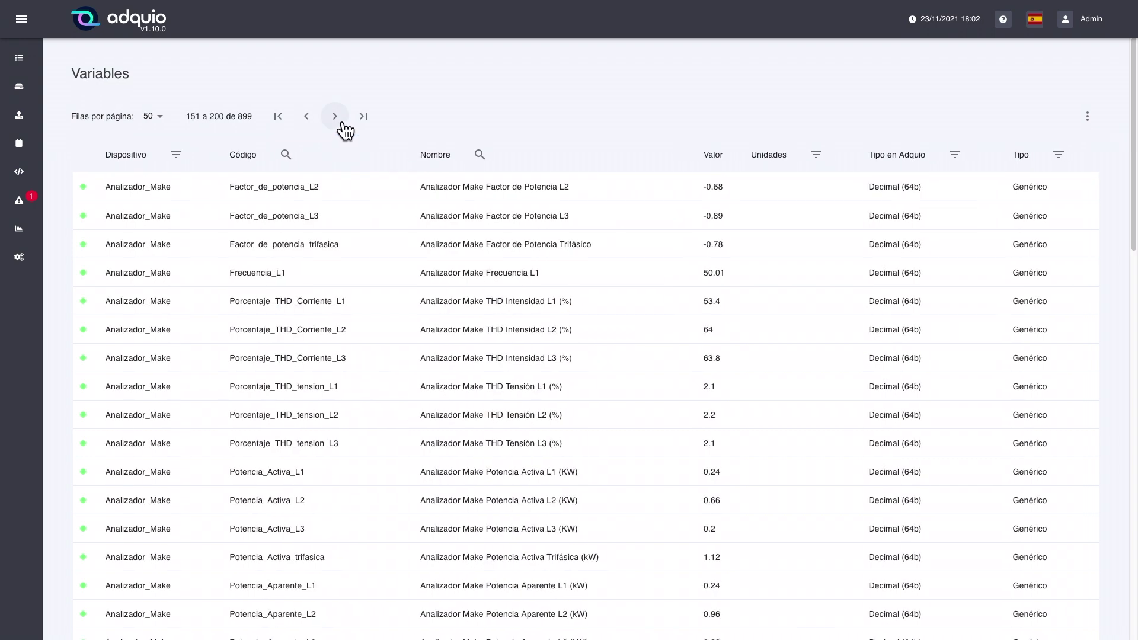
pyautogui.click(343, 126)
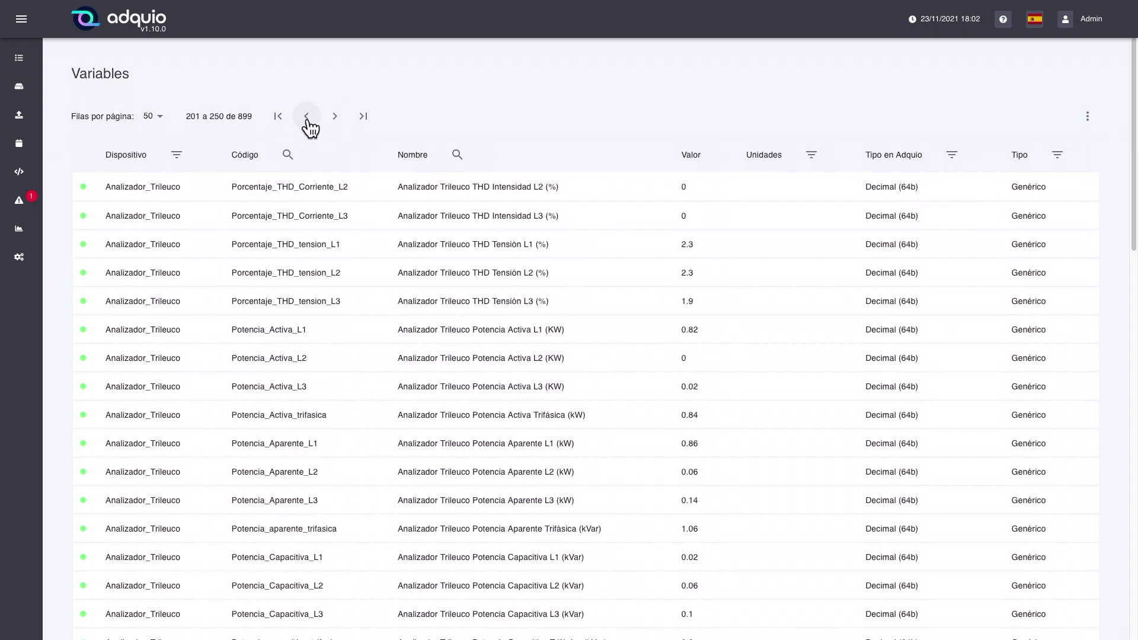
pyautogui.click(366, 124)
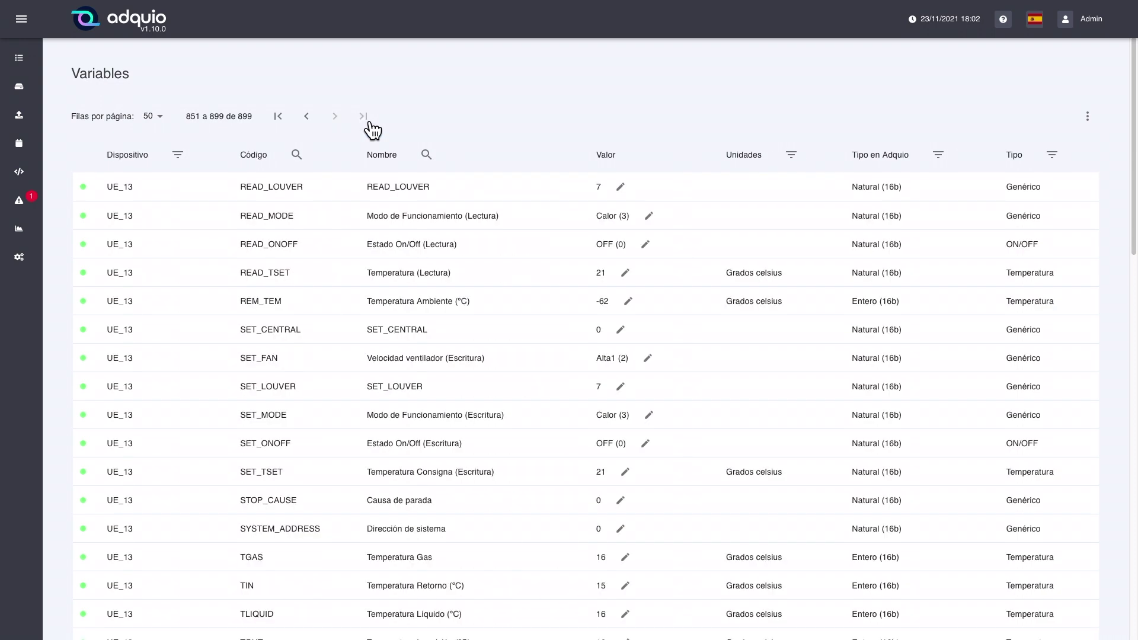
pyautogui.click(276, 121)
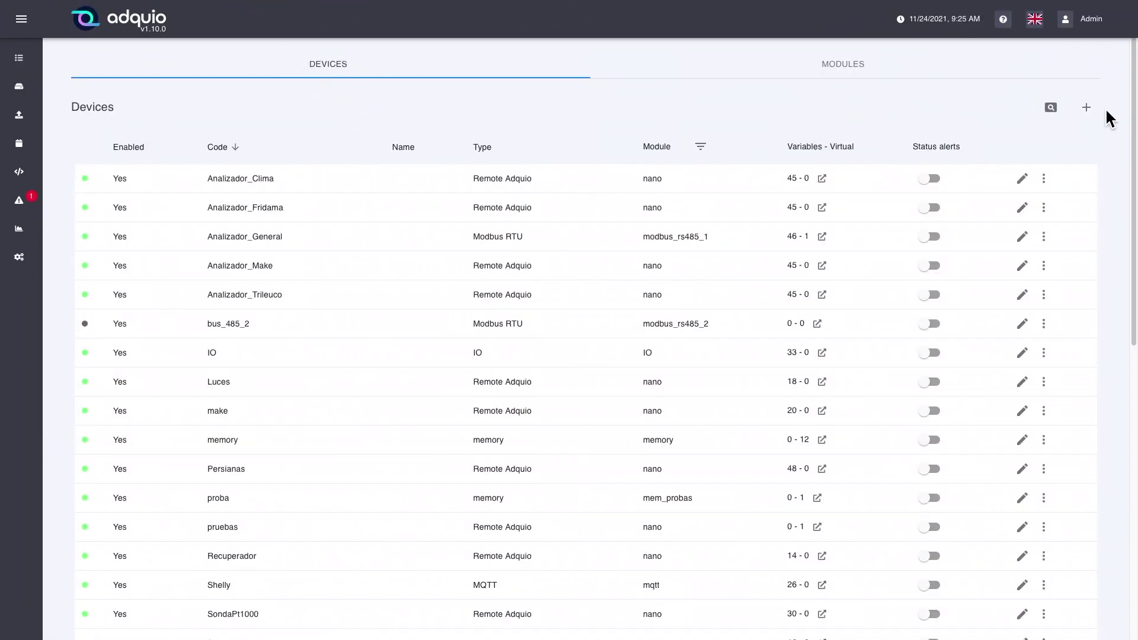
# Start a new device, switch it to inactive, and pick IO from the Type list.
pyautogui.click(1086, 107)
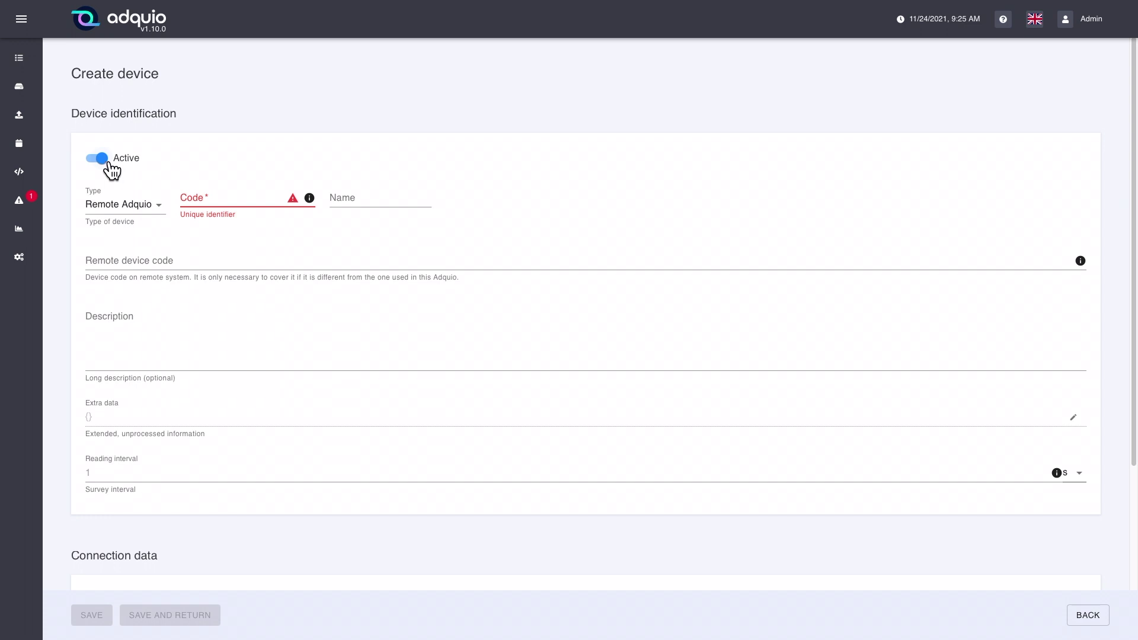
pyautogui.click(102, 161)
pyautogui.click(101, 162)
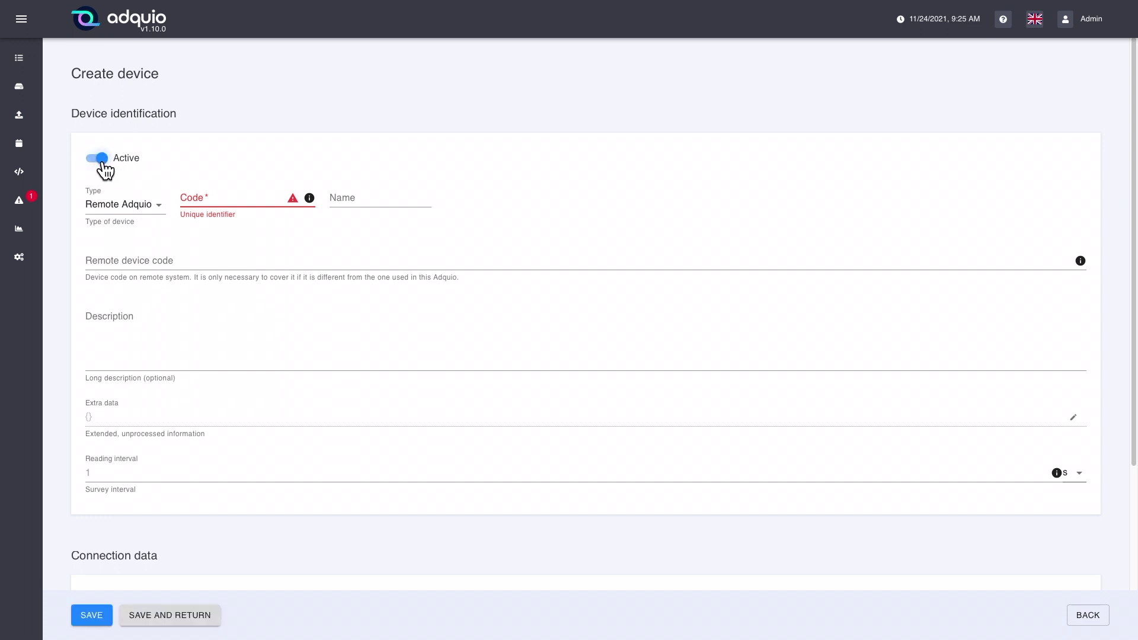
pyautogui.click(100, 162)
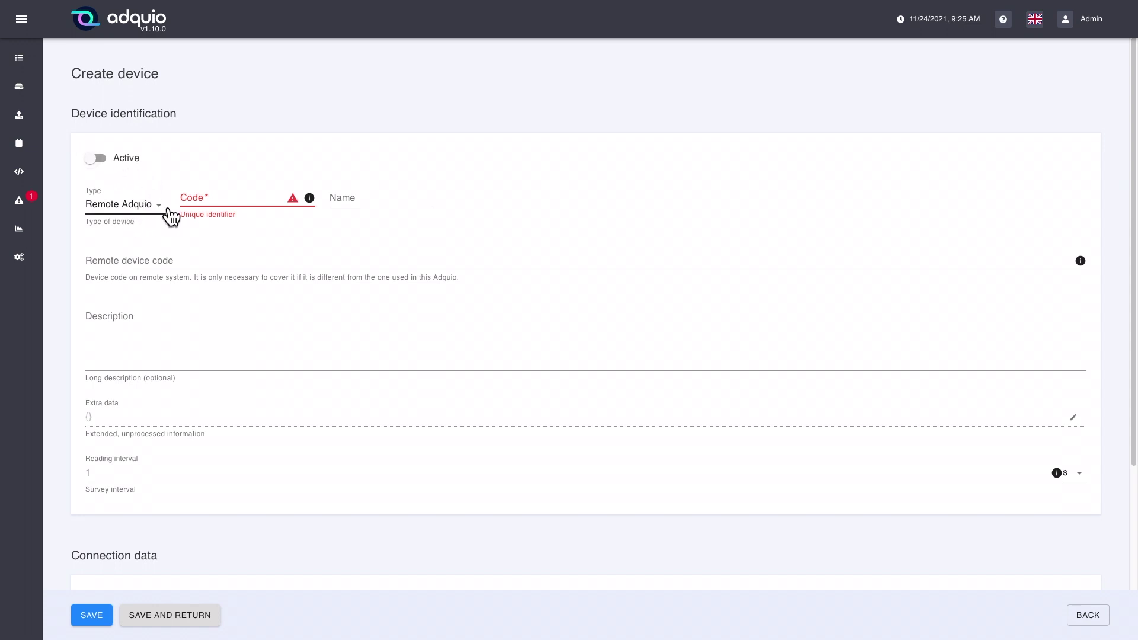
pyautogui.click(170, 215)
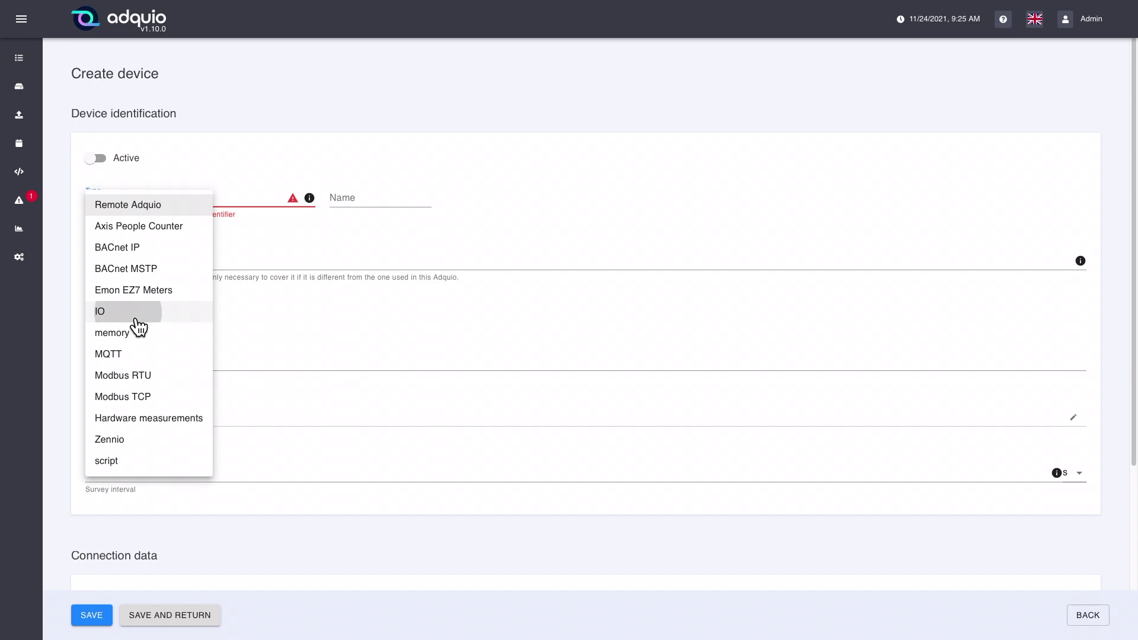
pyautogui.click(135, 314)
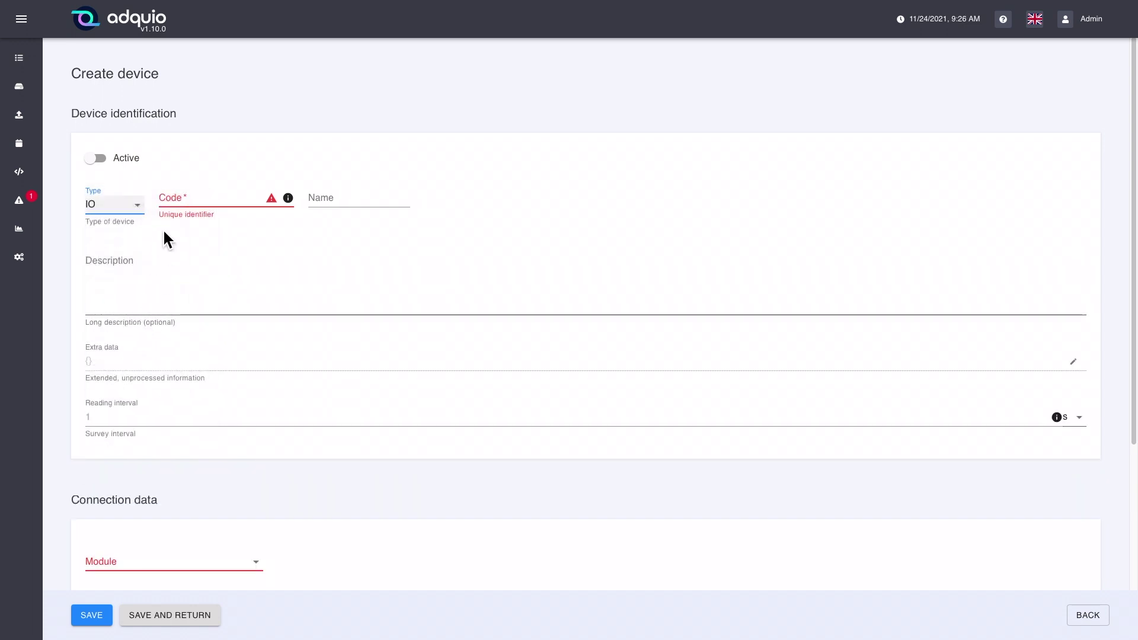
# Enter device-1 in the new device's Code field, removing stray characters along the way.
pyautogui.click(190, 202)
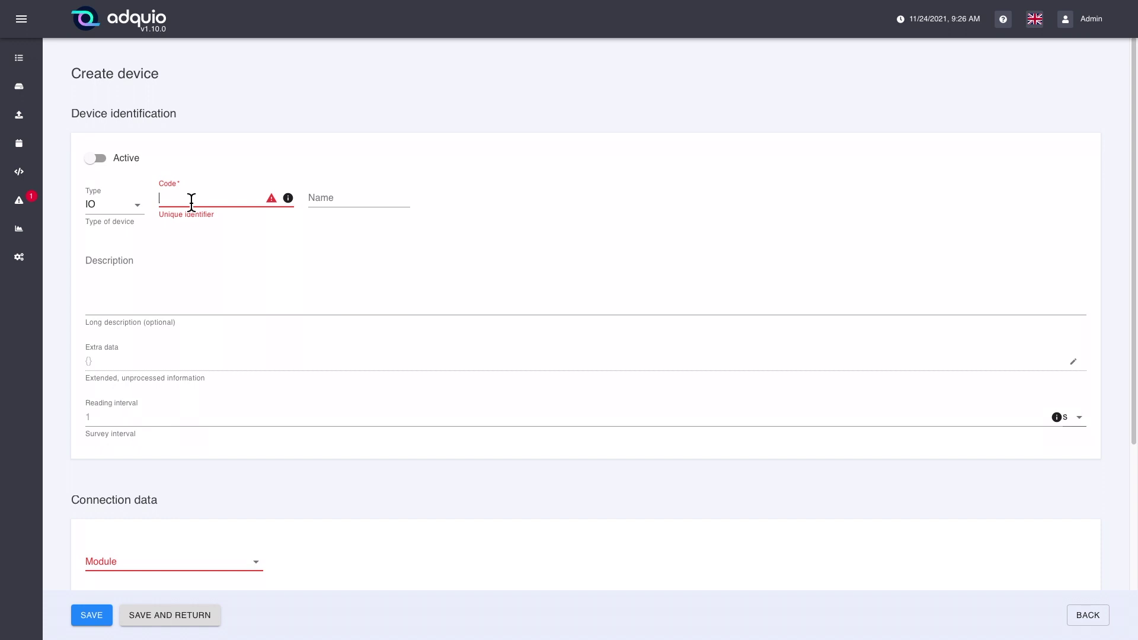
pyautogui.write('de')
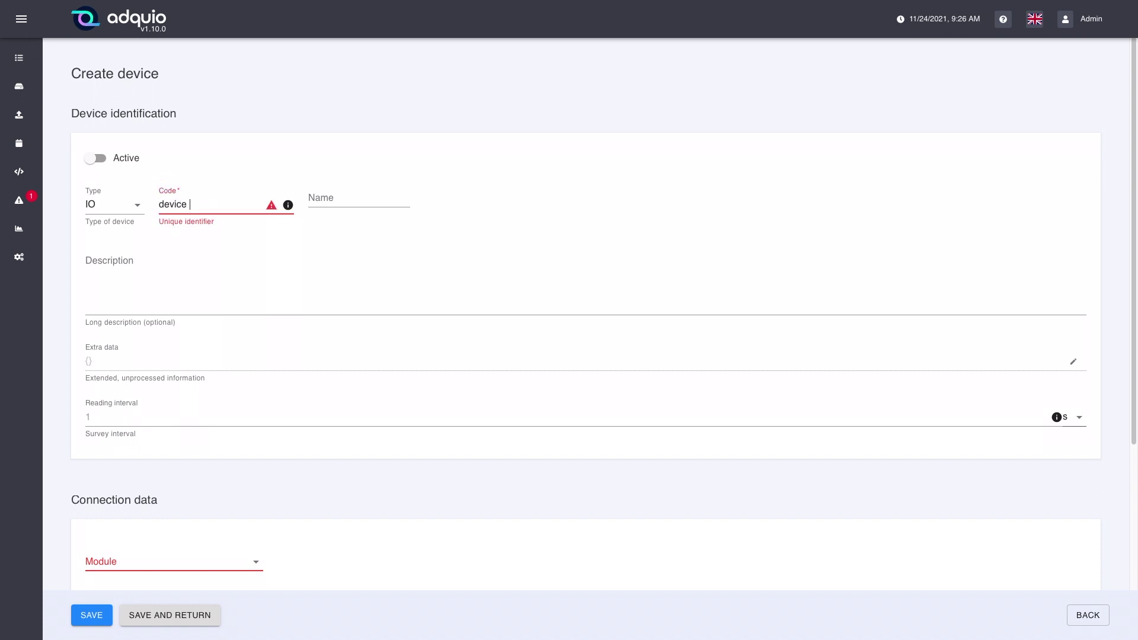
pyautogui.write('vice')
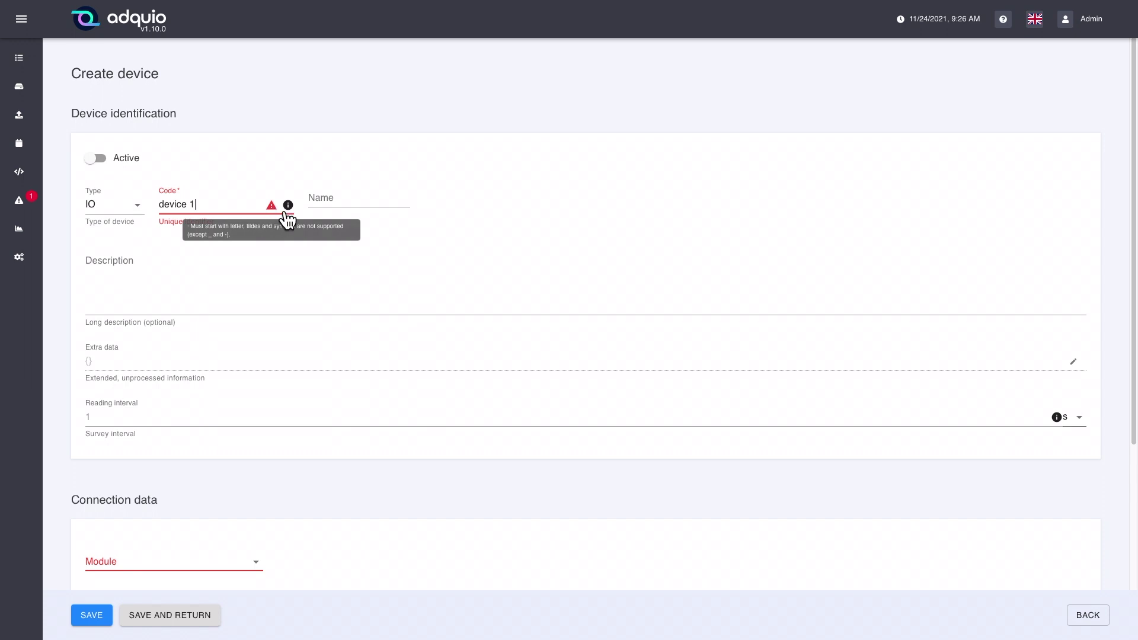
pyautogui.moveTo(296, 217)
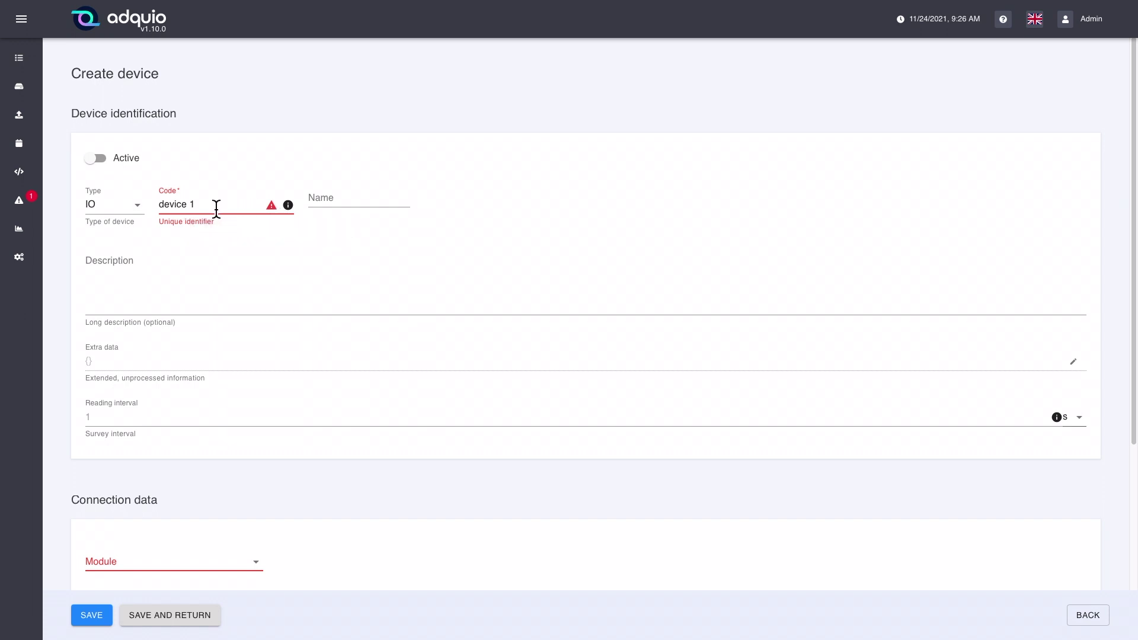
pyautogui.click(196, 208)
pyautogui.press('BackSpace')
pyautogui.press('BackSpace')
pyautogui.write('(')
pyautogui.press('BackSpace')
pyautogui.write('1')
pyautogui.press('BackSpace')
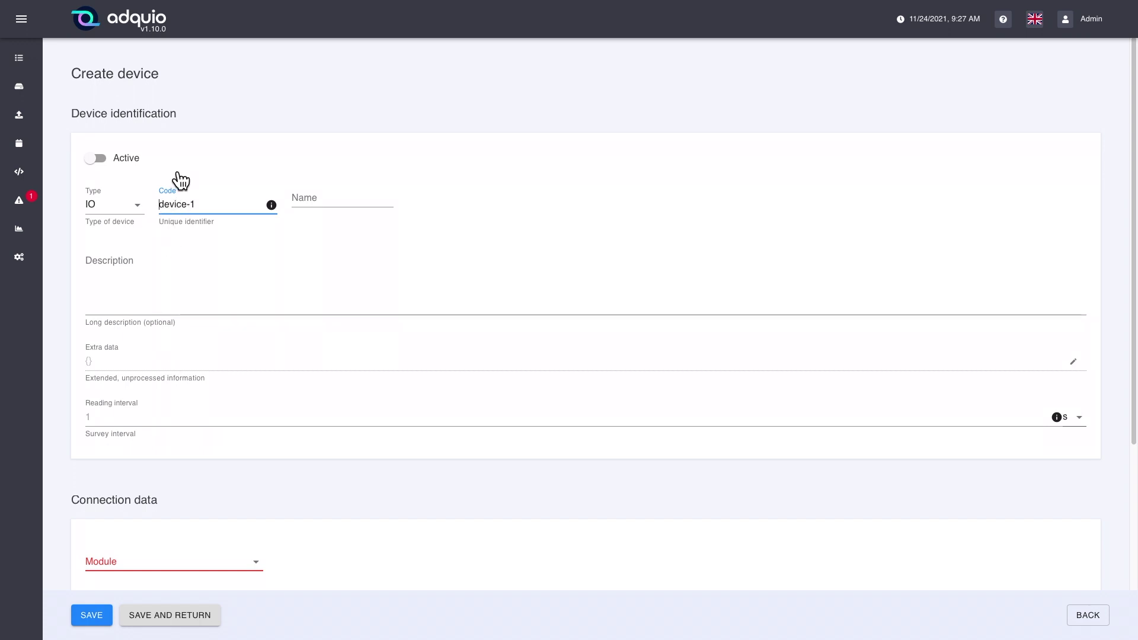
# Try saving with code ')device-1', dismiss the code and Module errors, then restore device-1.
pyautogui.write(')')
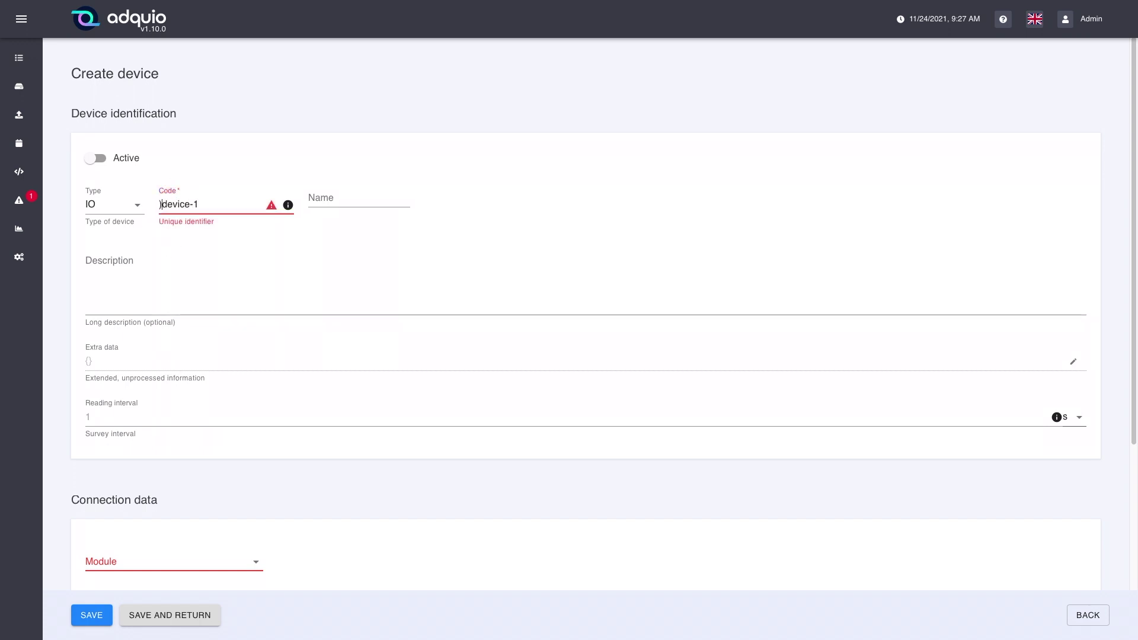
pyautogui.click(93, 622)
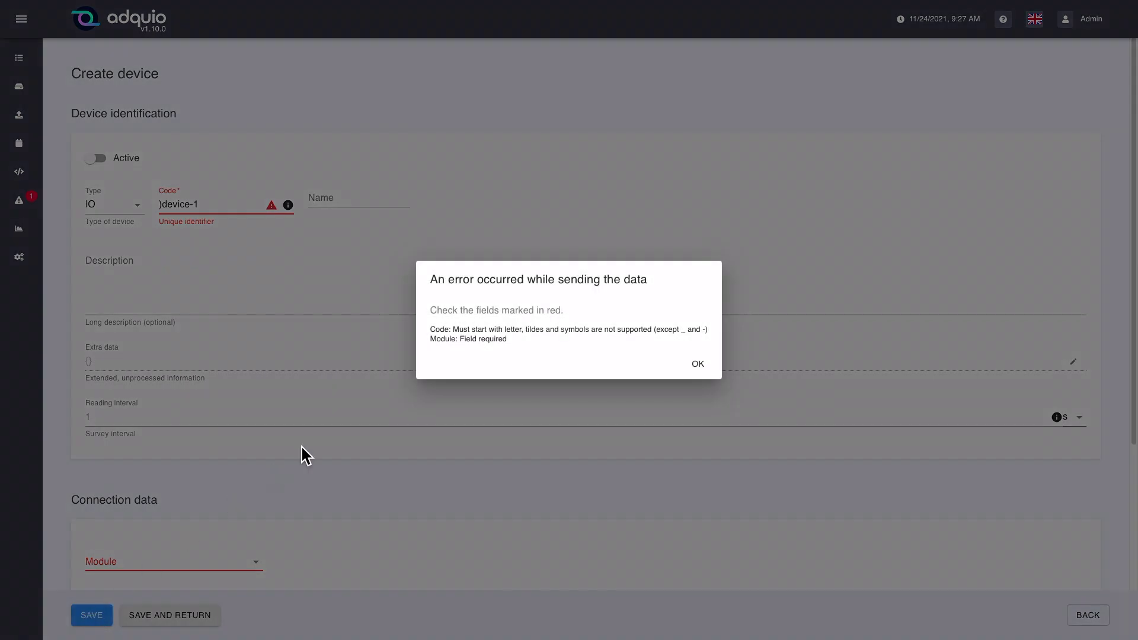
pyautogui.click(698, 365)
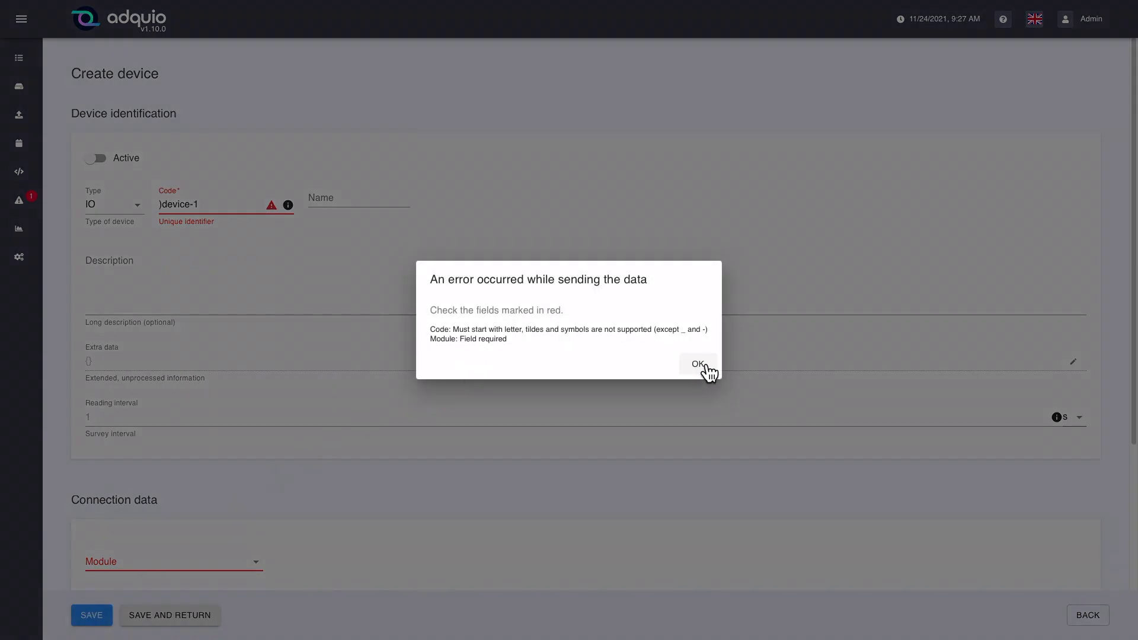
pyautogui.click(159, 204)
pyautogui.press('Delete')
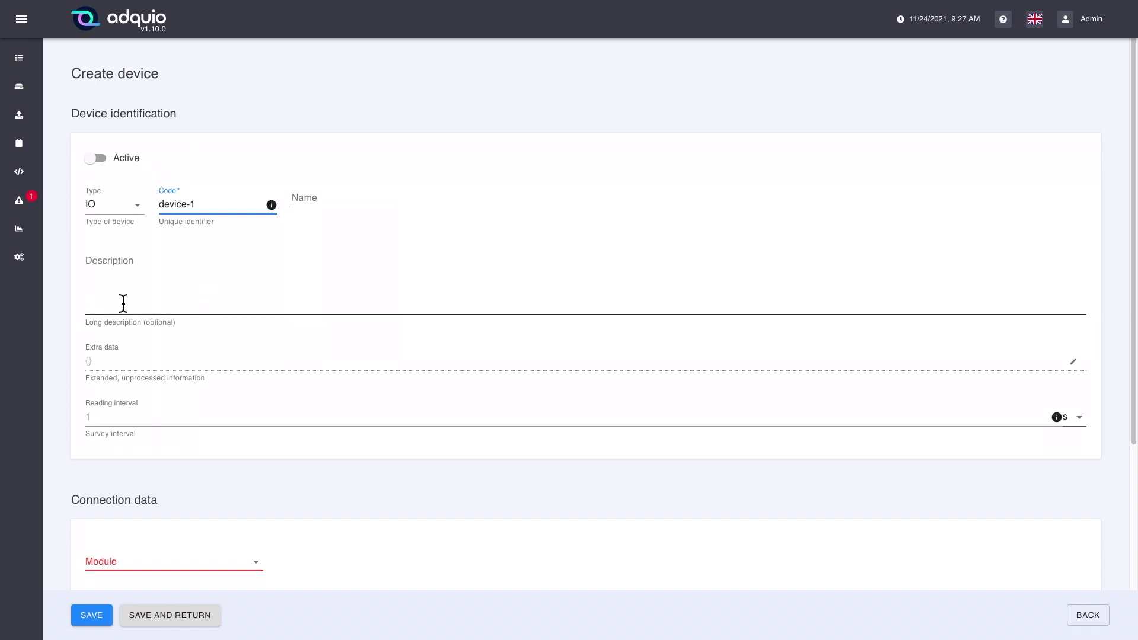
pyautogui.click(140, 303)
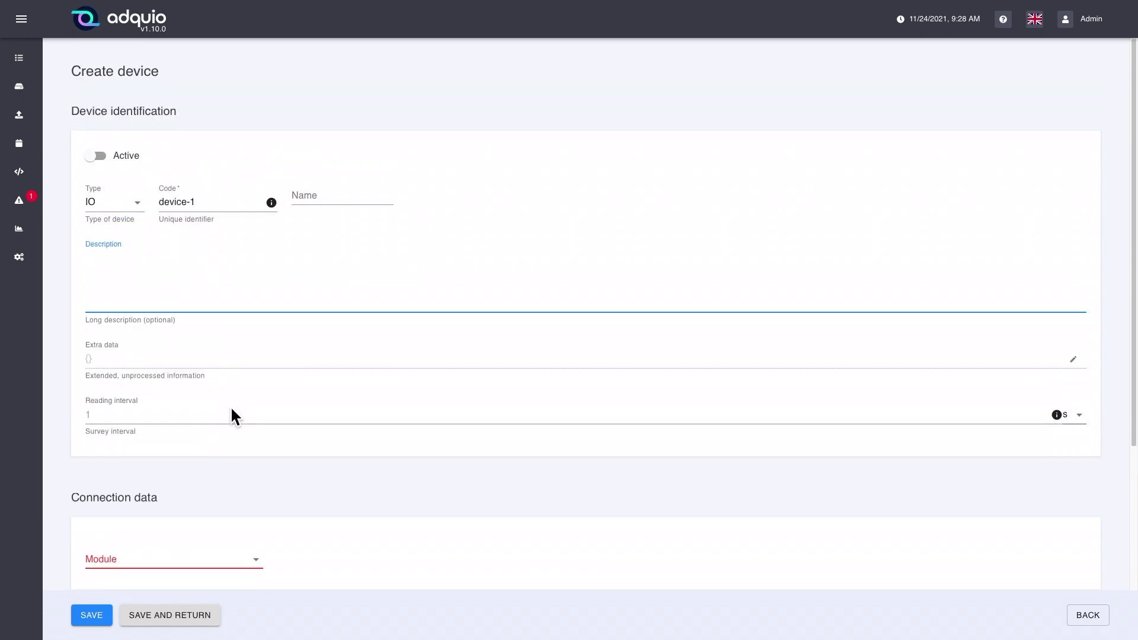
pyautogui.scroll(-1, 231, 415)
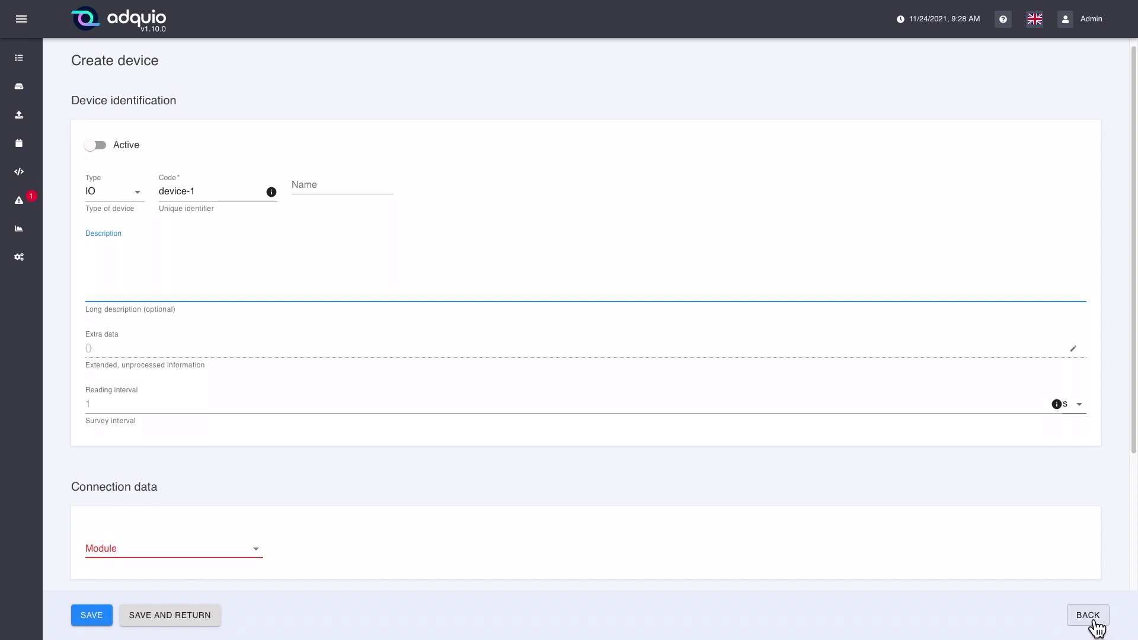
# Leave the form and confirm discarding the unsaved IO device device-1.
pyautogui.click(1095, 627)
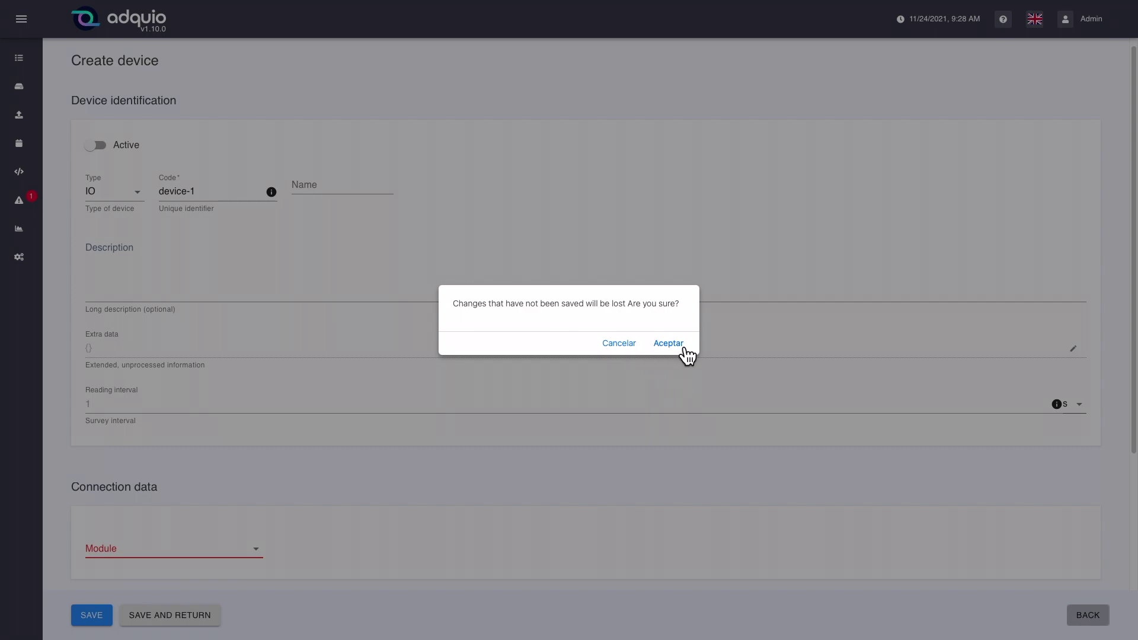
pyautogui.click(669, 344)
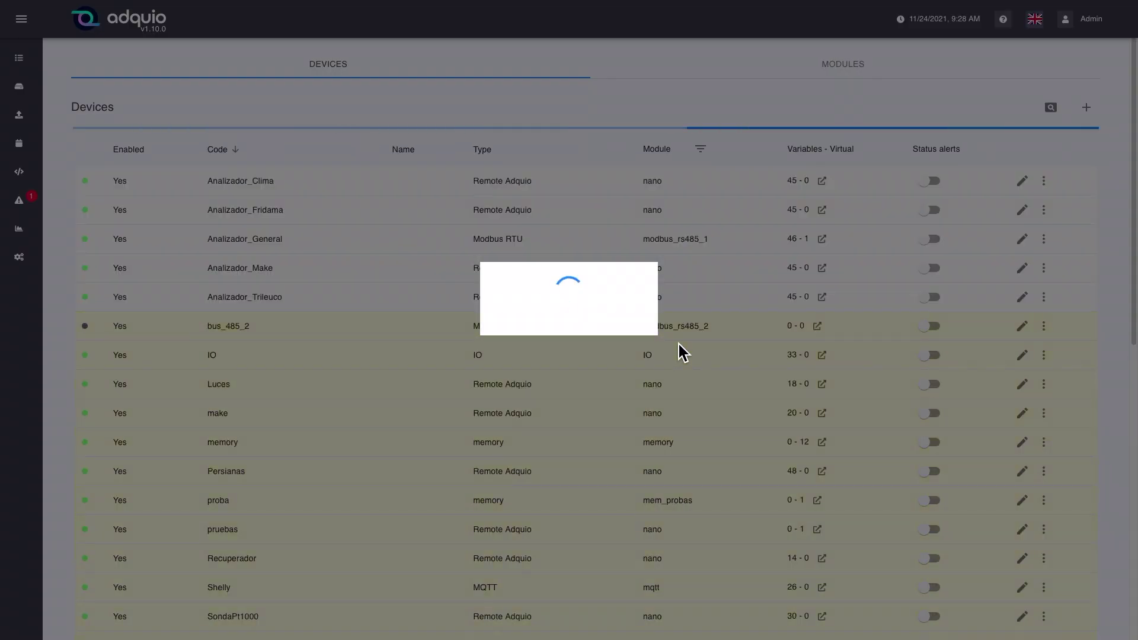